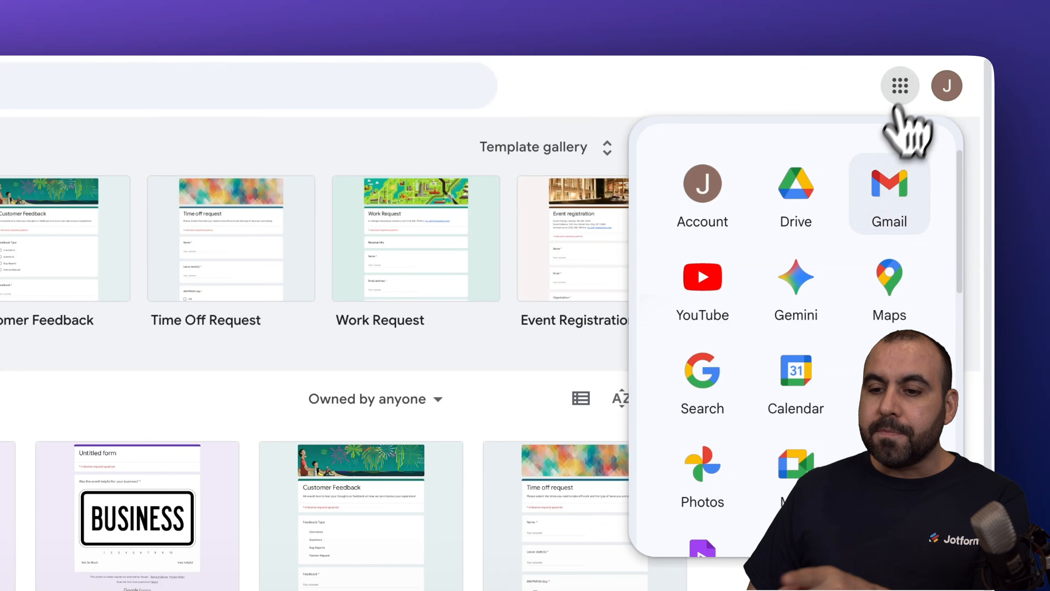
- Open Google Forms from the Google apps list and start a blank form
scroll(851, 294, down, 5)
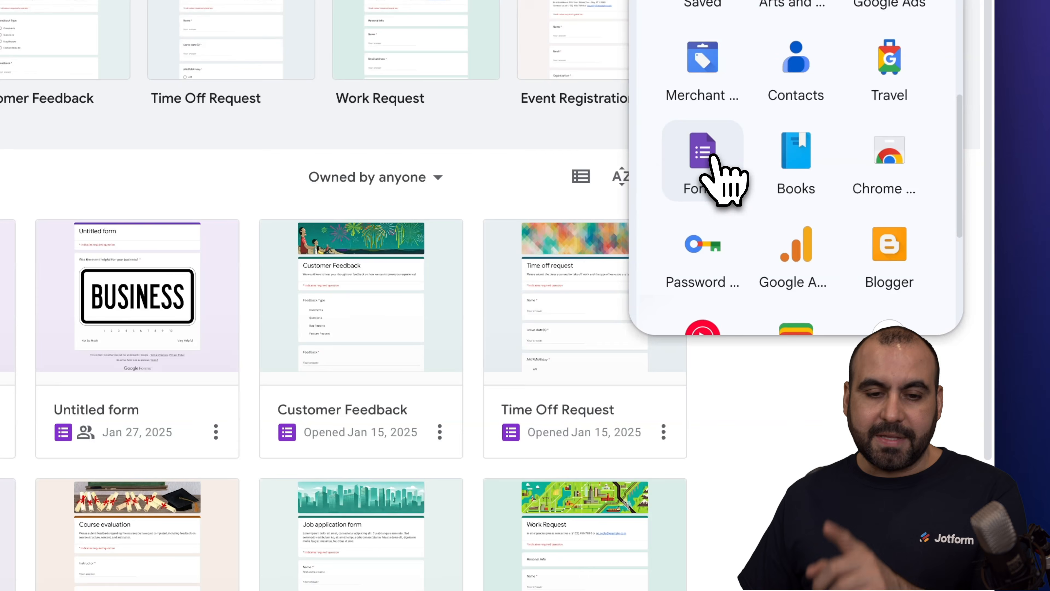
click(700, 215)
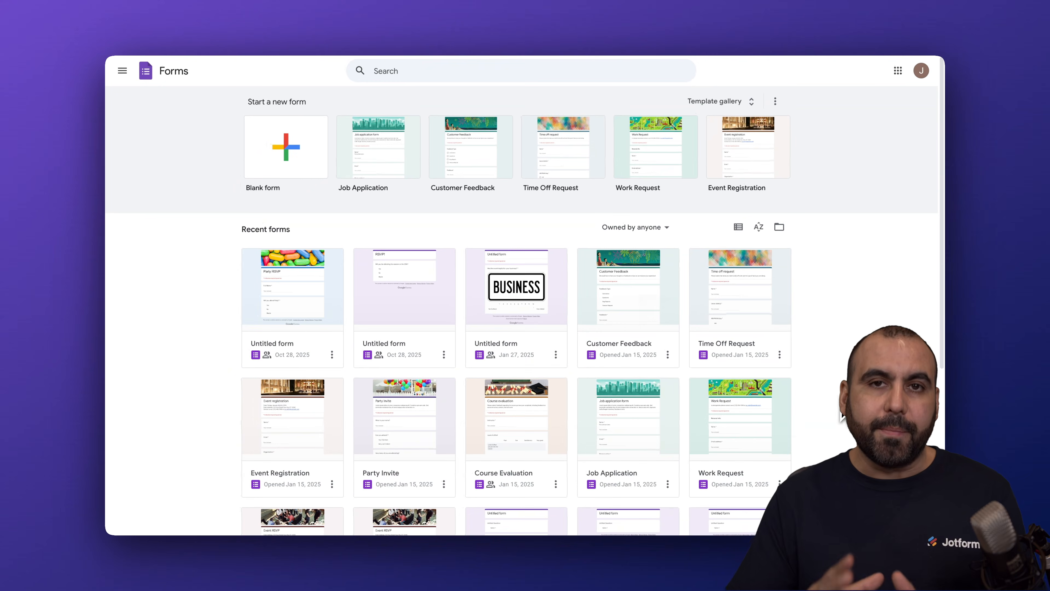
click(308, 174)
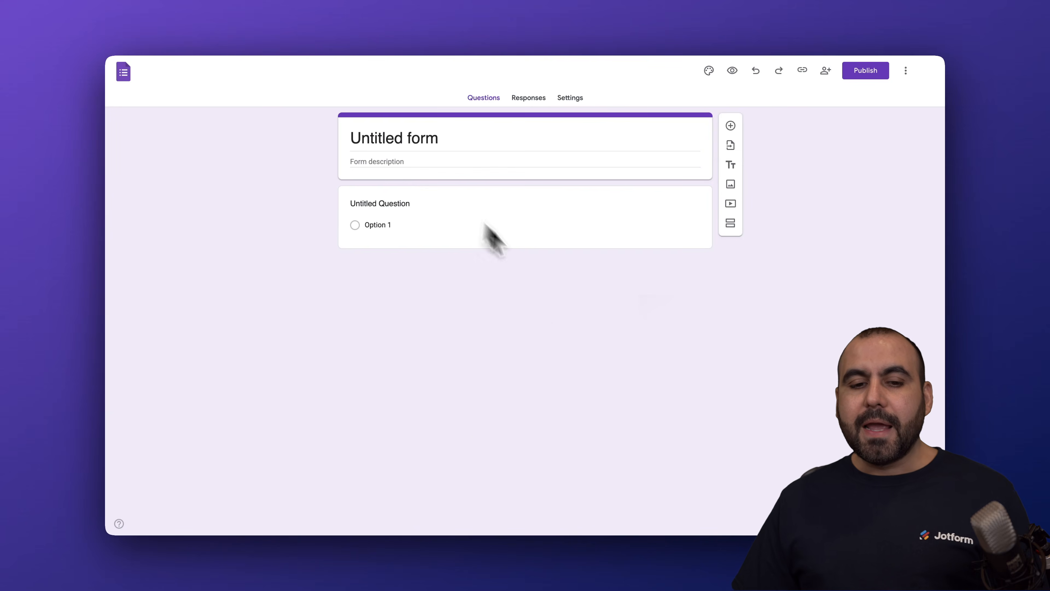
- Title the form "RSVP For Party"
click(410, 137)
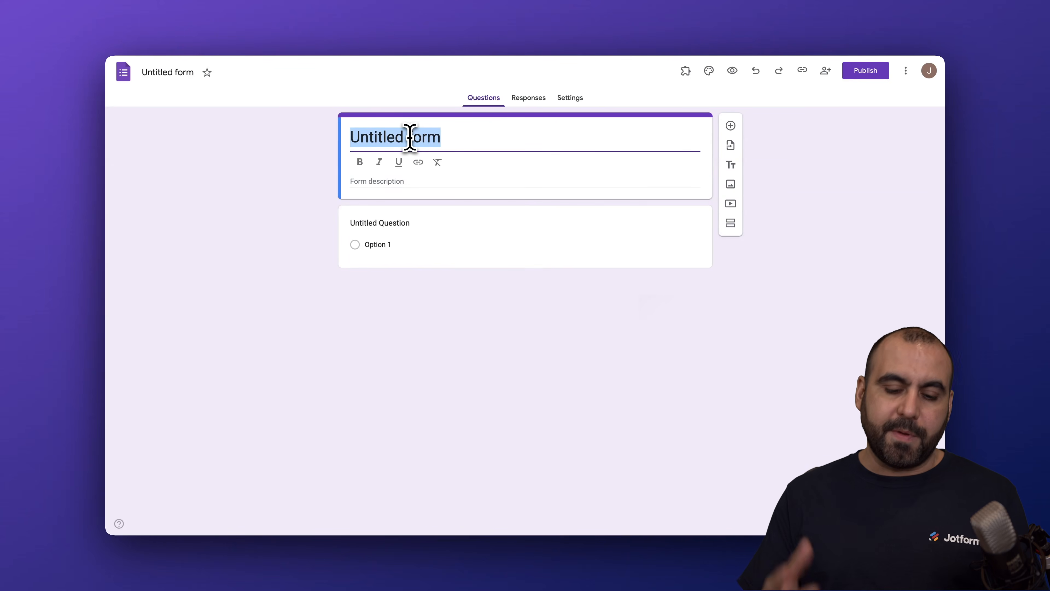
text(RSVP For Party)
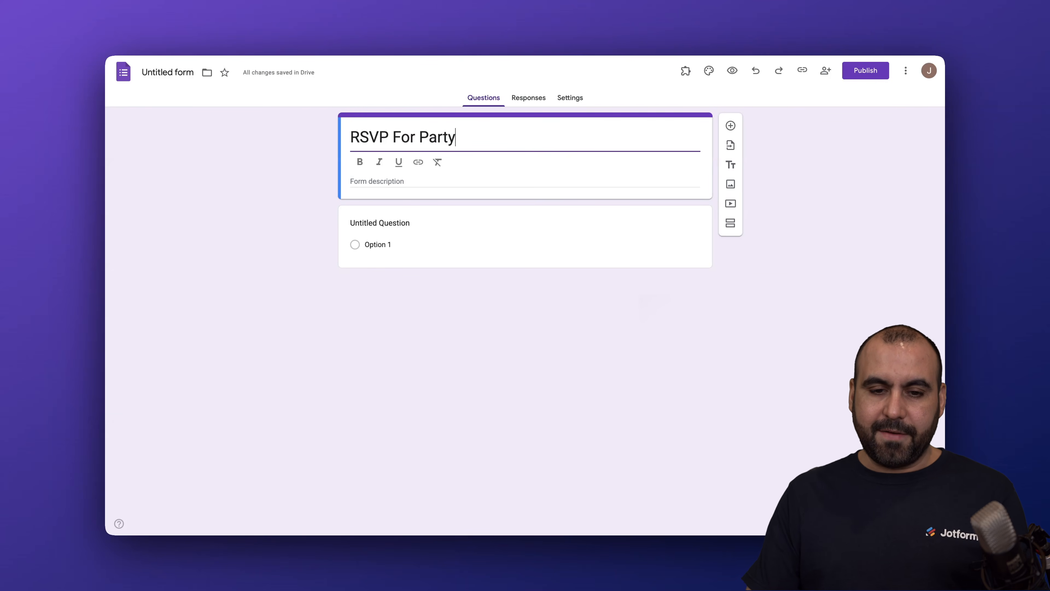
click(318, 194)
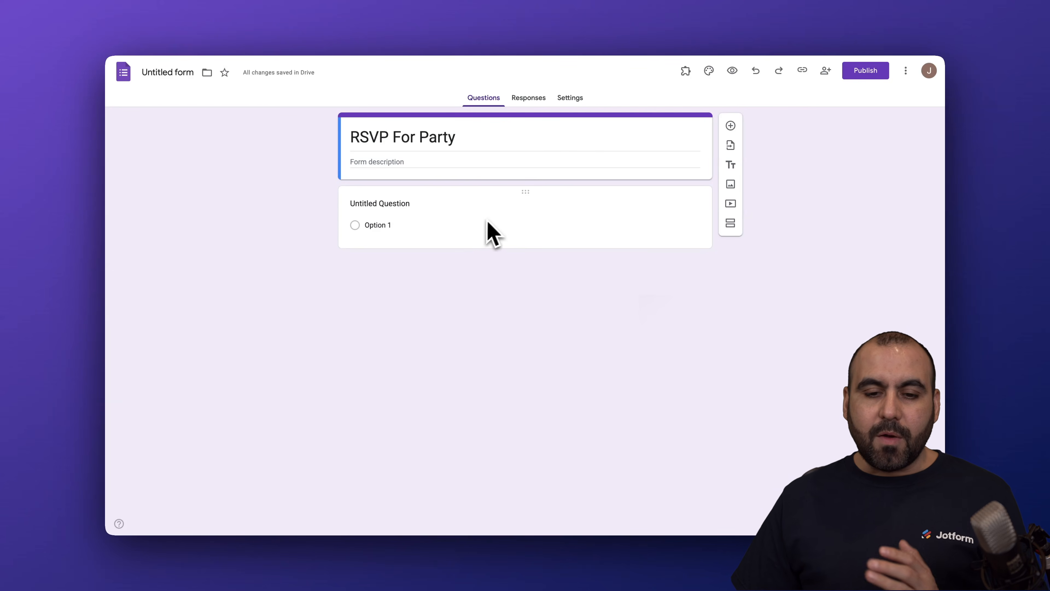
- Turn the untitled question into a required short-answer question titled "First Name"
click(567, 220)
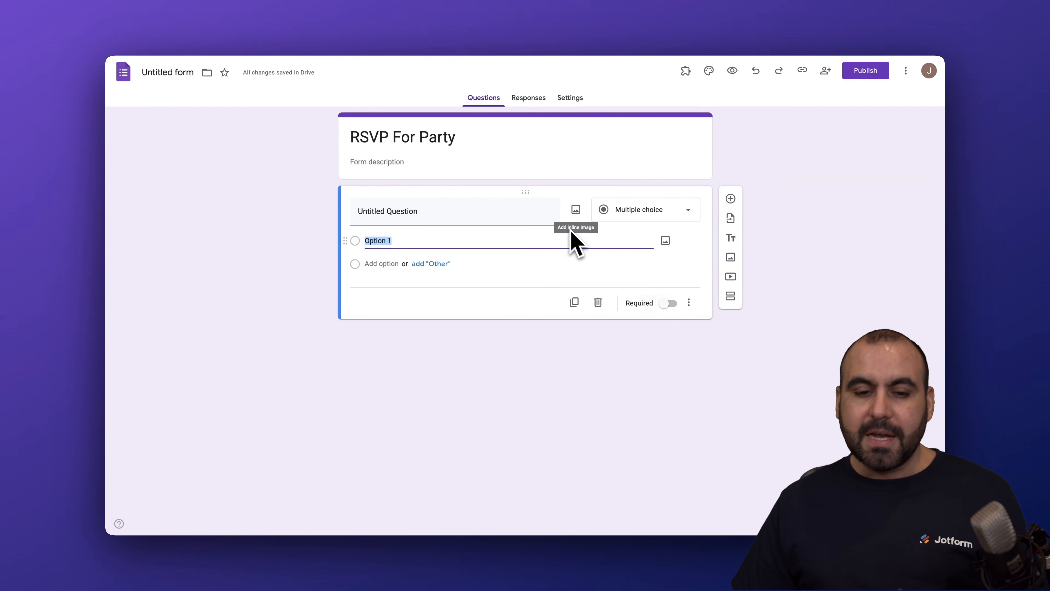
click(661, 212)
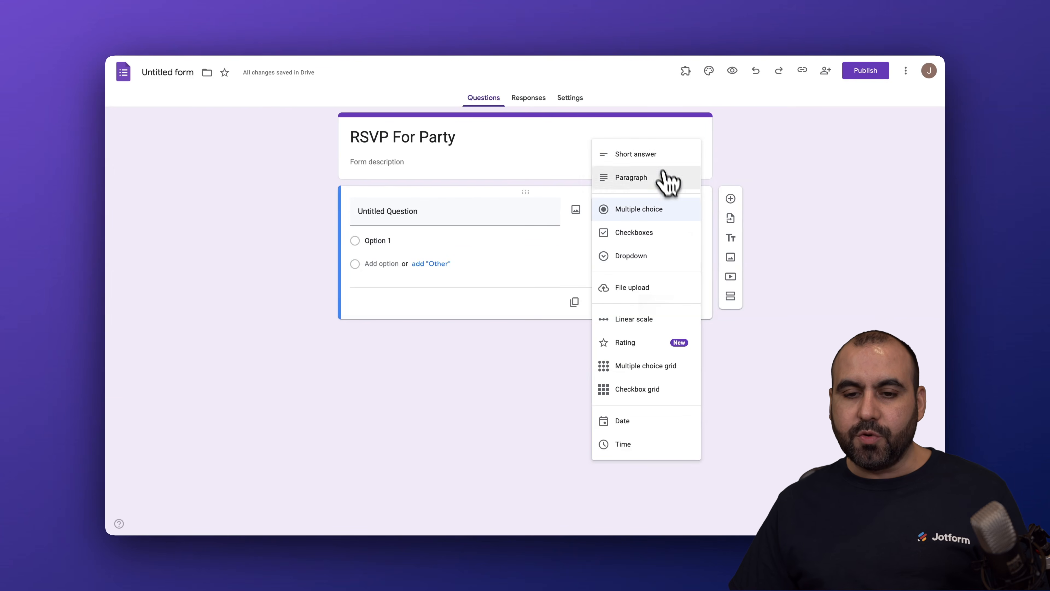
click(662, 154)
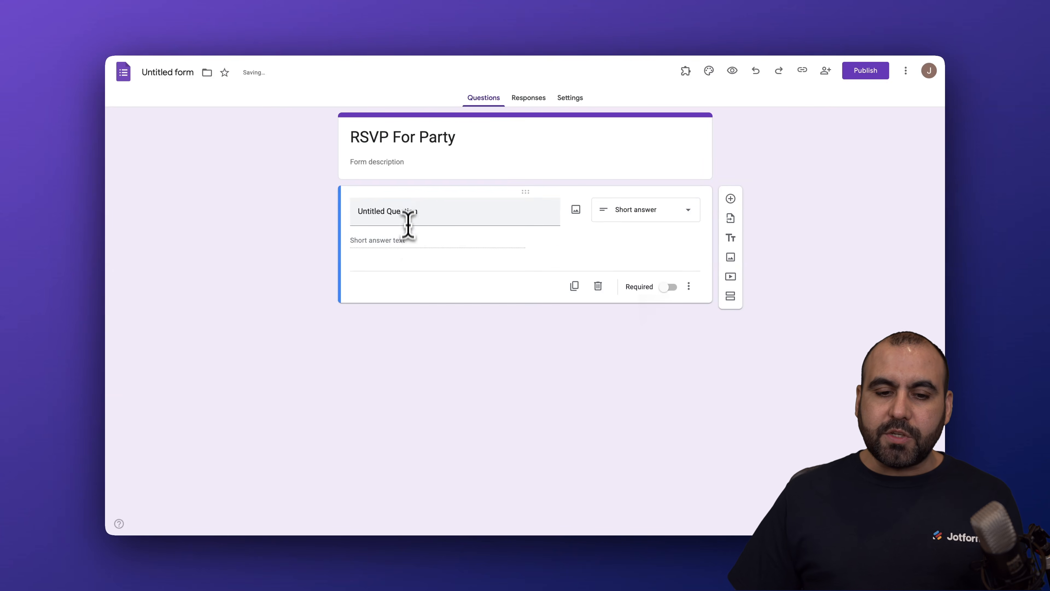
click(408, 211)
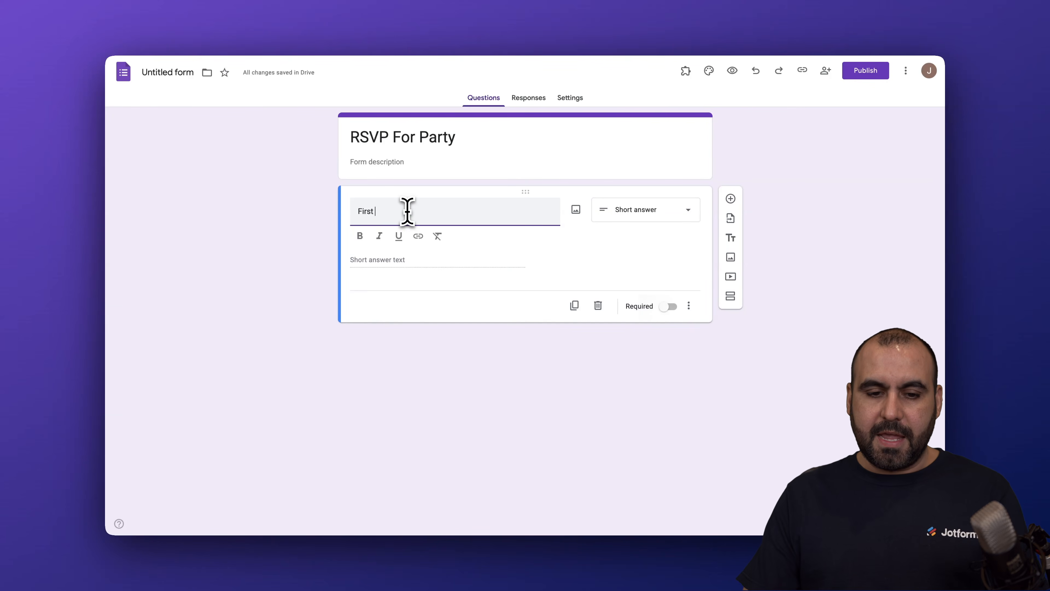
click(595, 250)
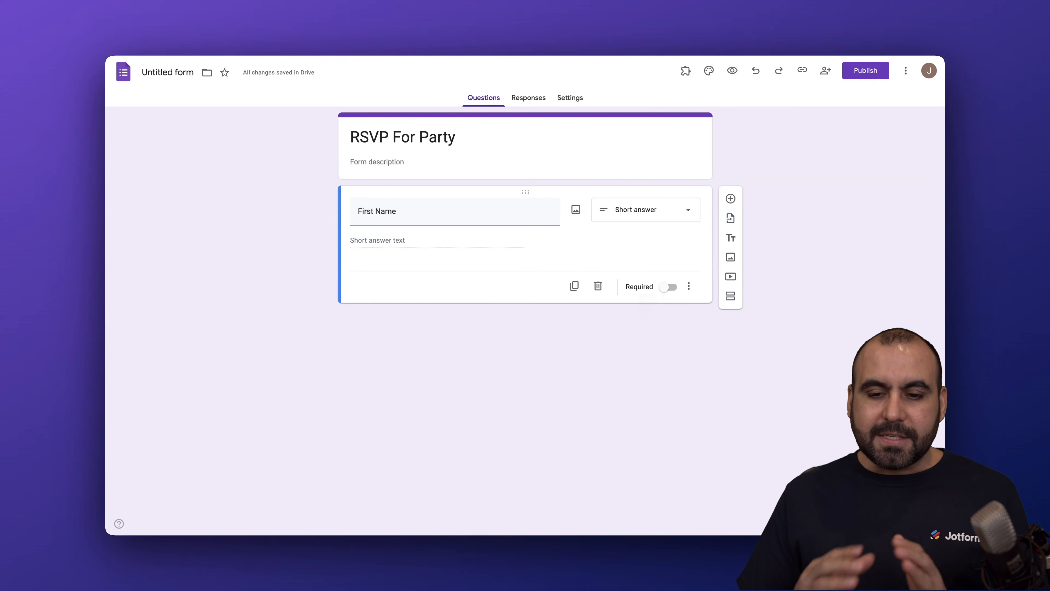
click(670, 290)
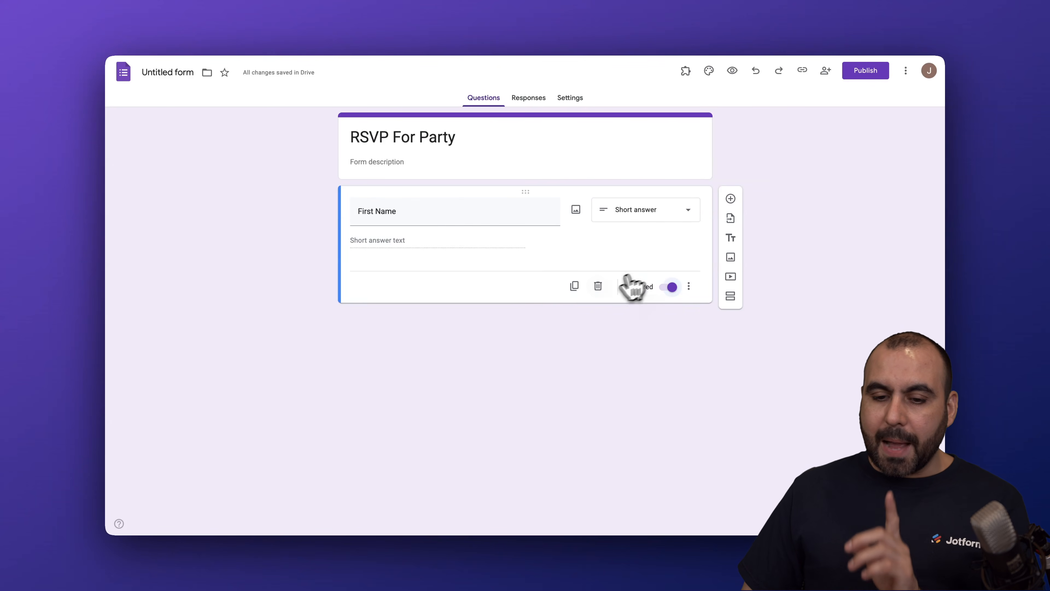
- Duplicate the First Name question and retitle the copy "Last Name"
click(575, 287)
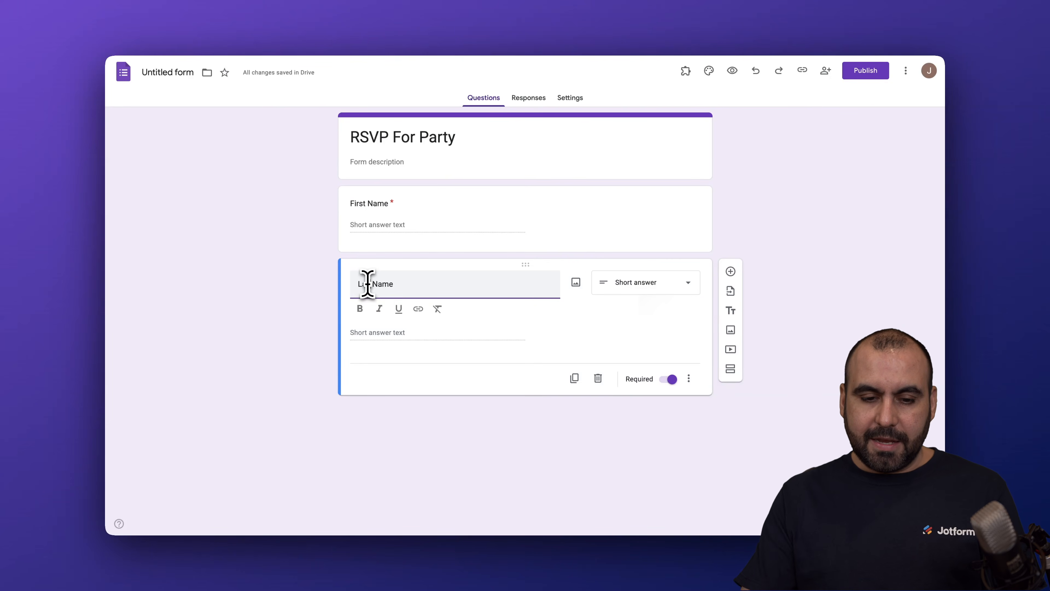
click(603, 356)
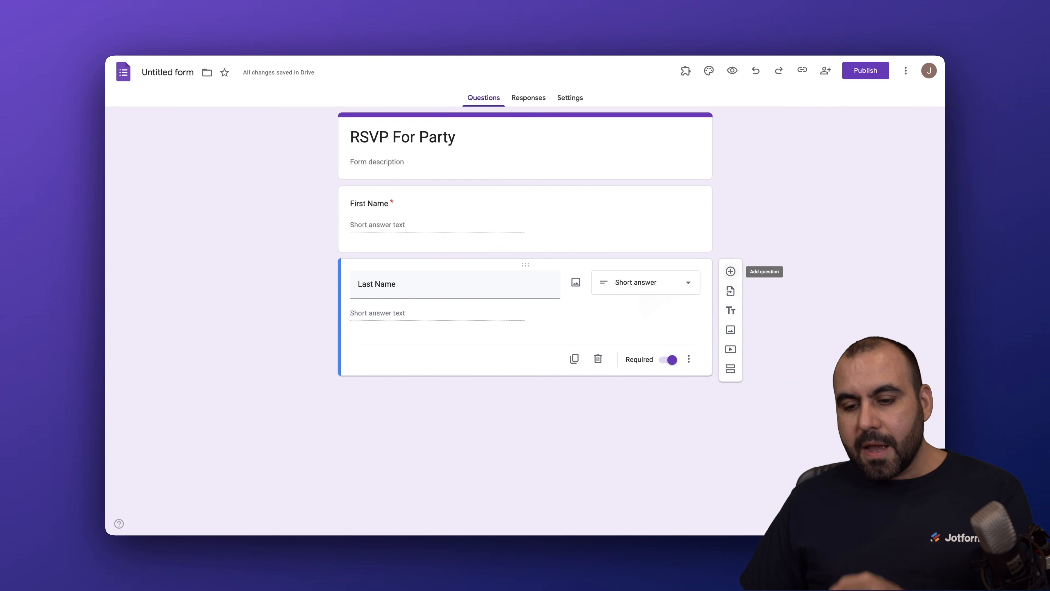
- Add a new section with the required multiple-choice question "Are you going to attend this awesome party?" and options "Oh Yeah" and "No Sorry Can't Make It"
click(731, 369)
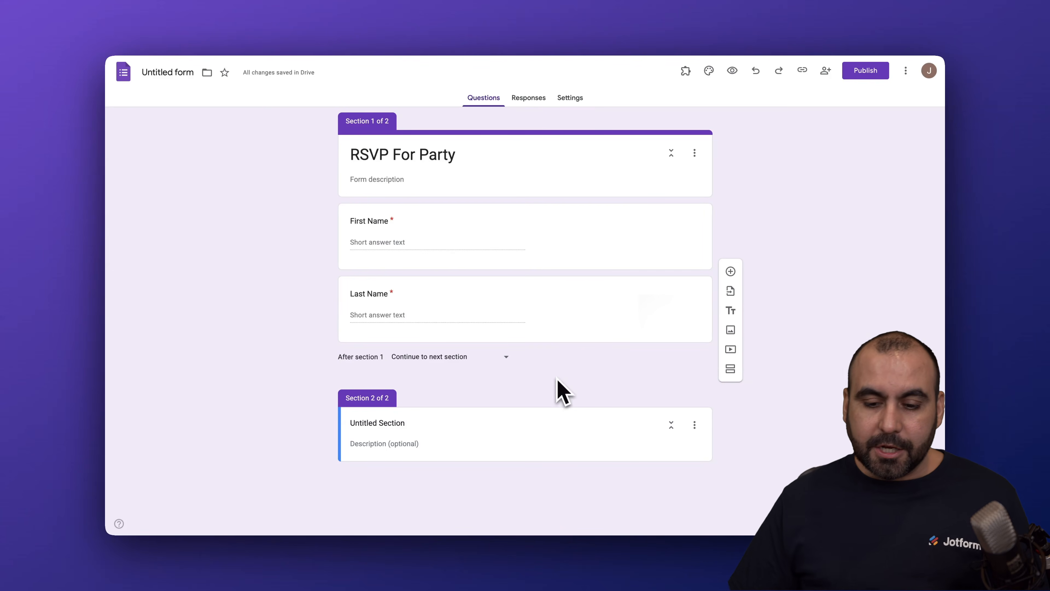
click(579, 442)
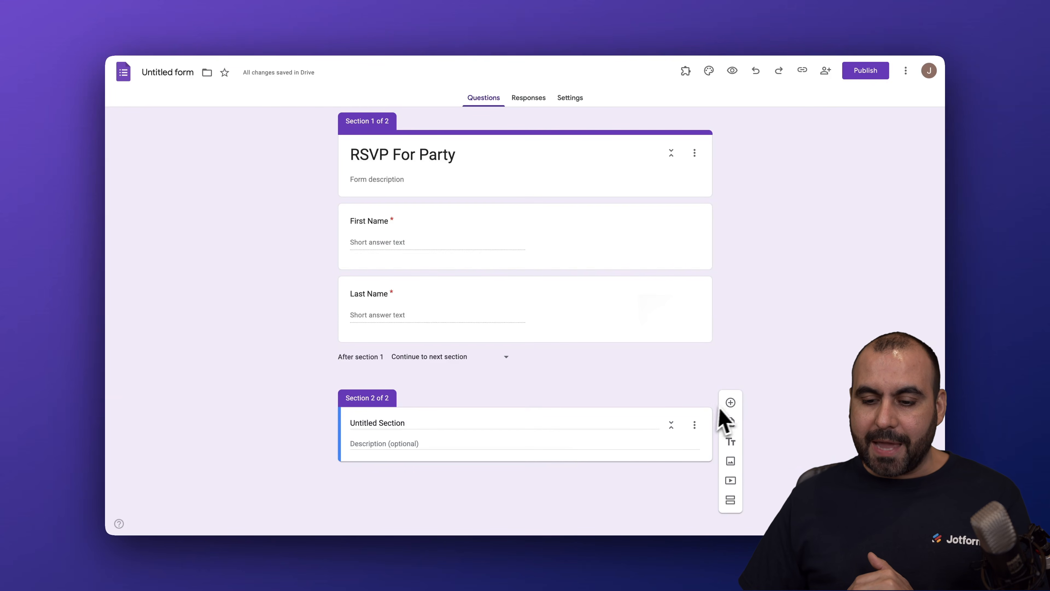
click(730, 402)
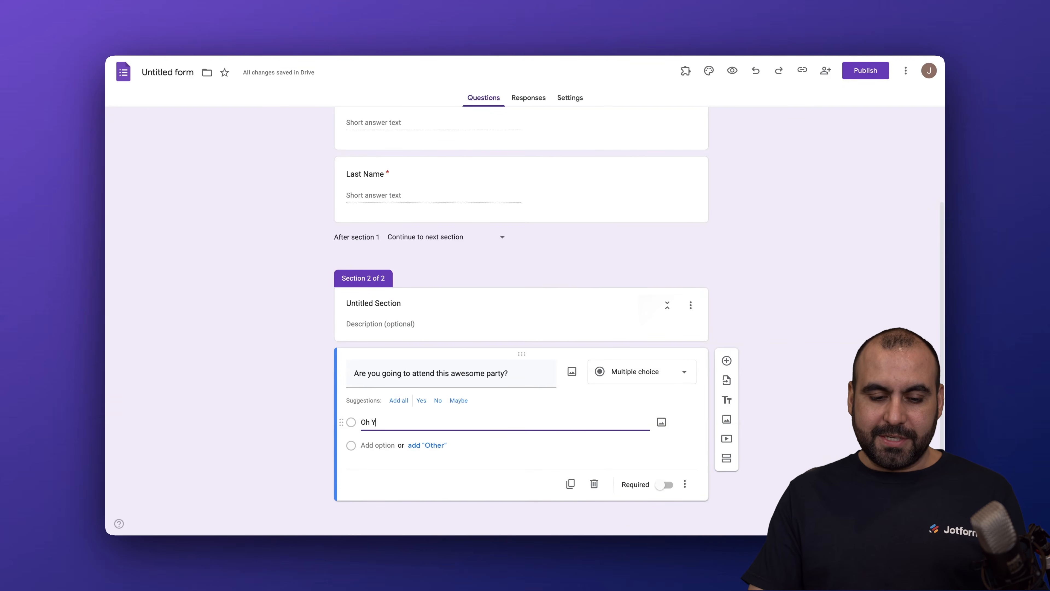
click(381, 446)
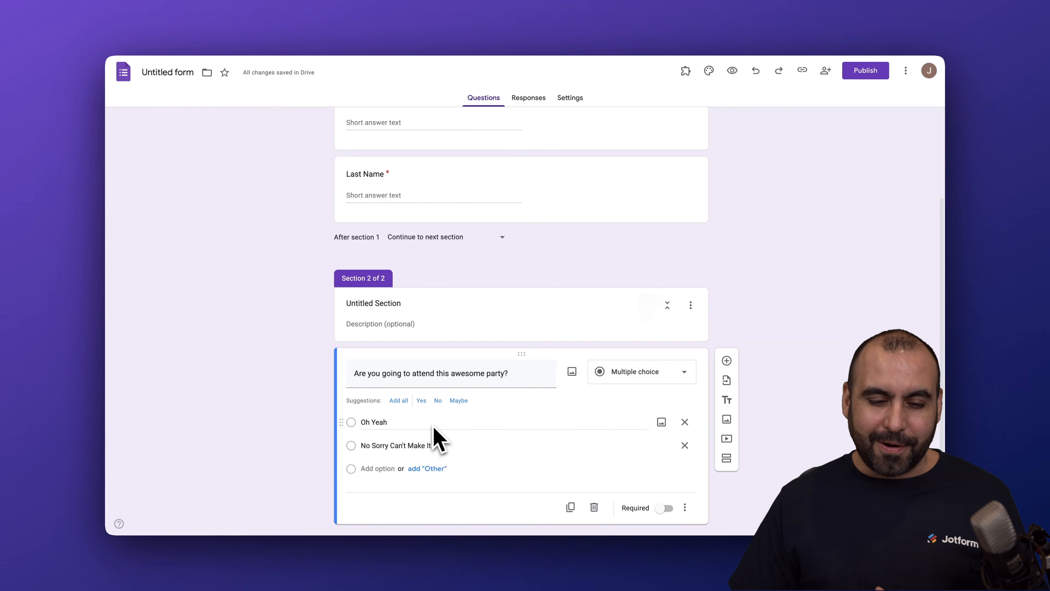
scroll(335, 362, down, 1)
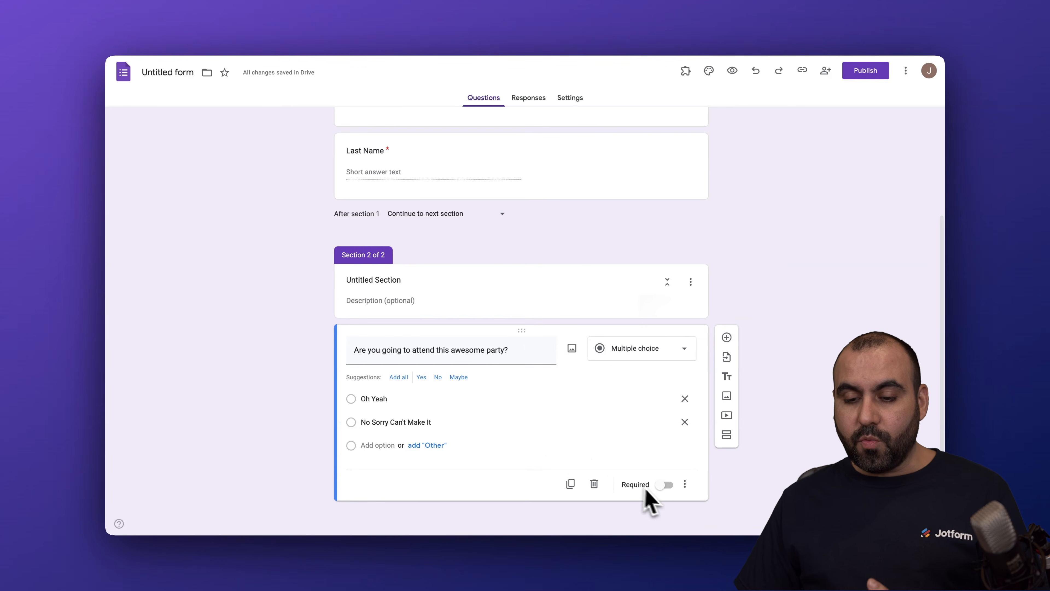
click(667, 488)
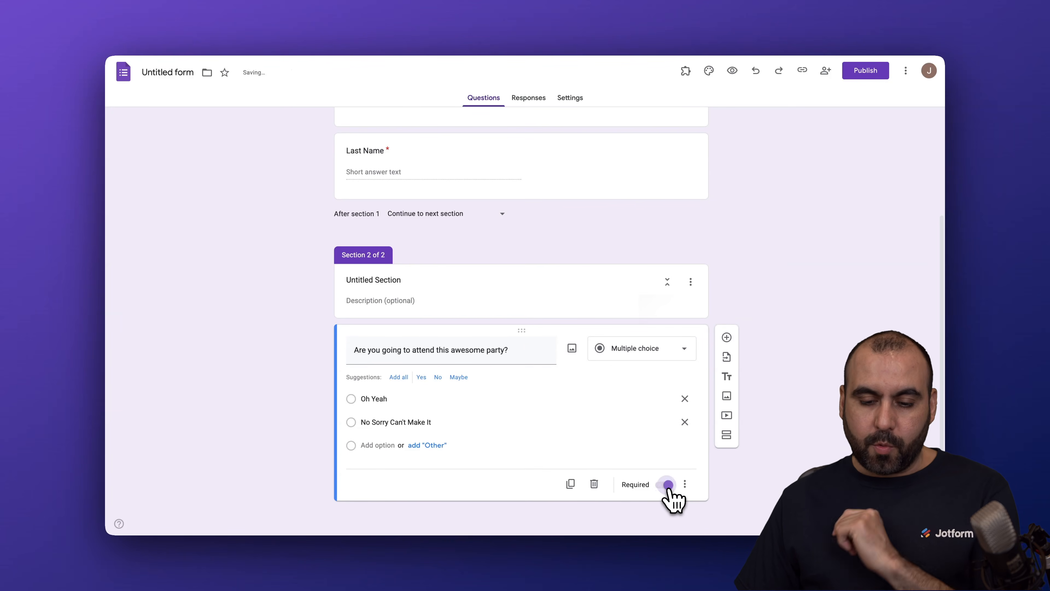
- Add a dropdown question "How many will attend" with the options 1, 2 and 3 below the attendance question
click(726, 337)
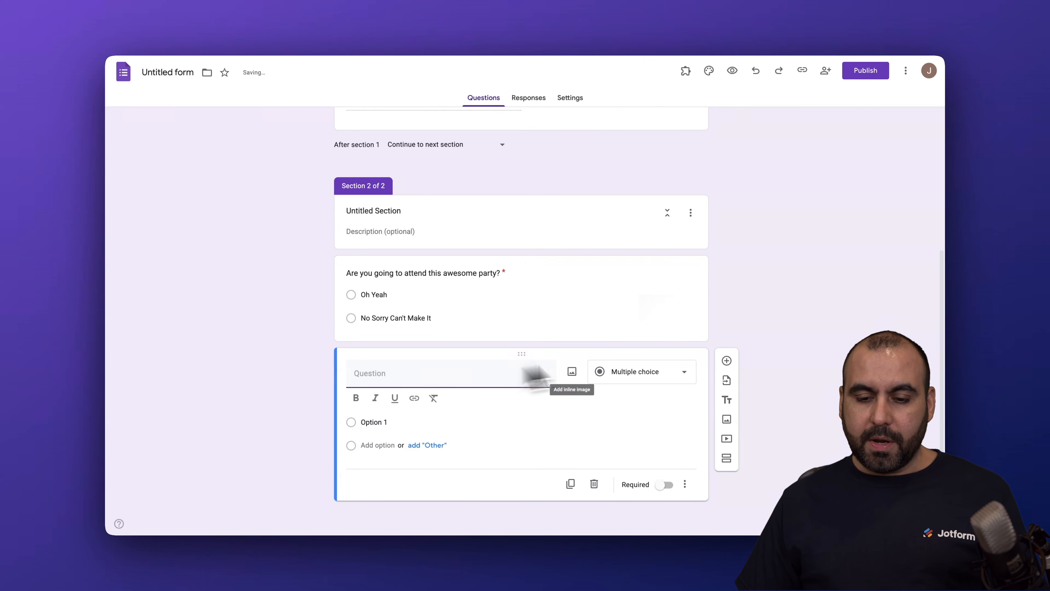
click(655, 379)
click(653, 312)
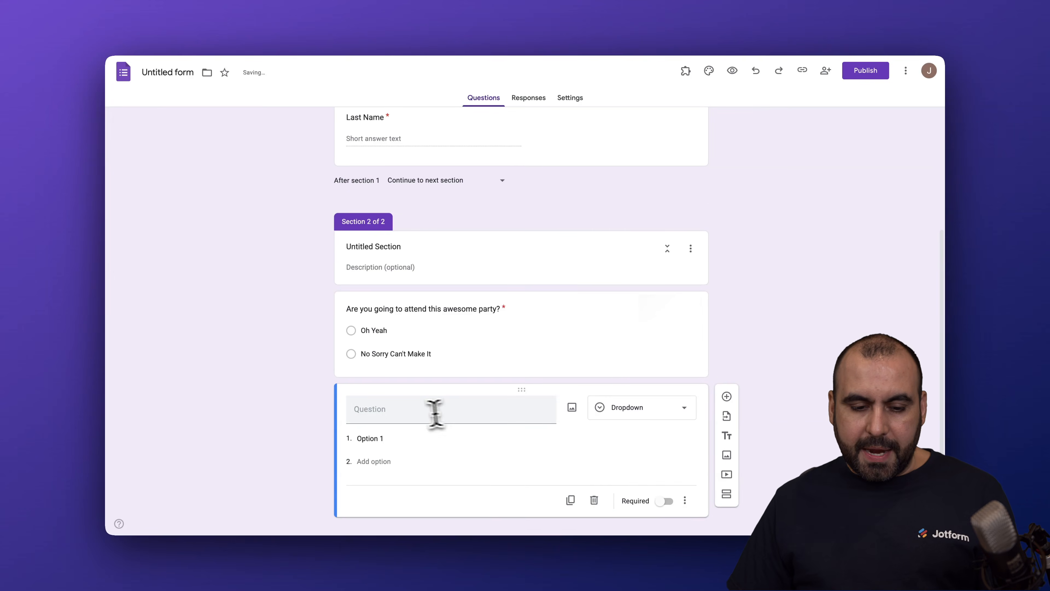
click(417, 409)
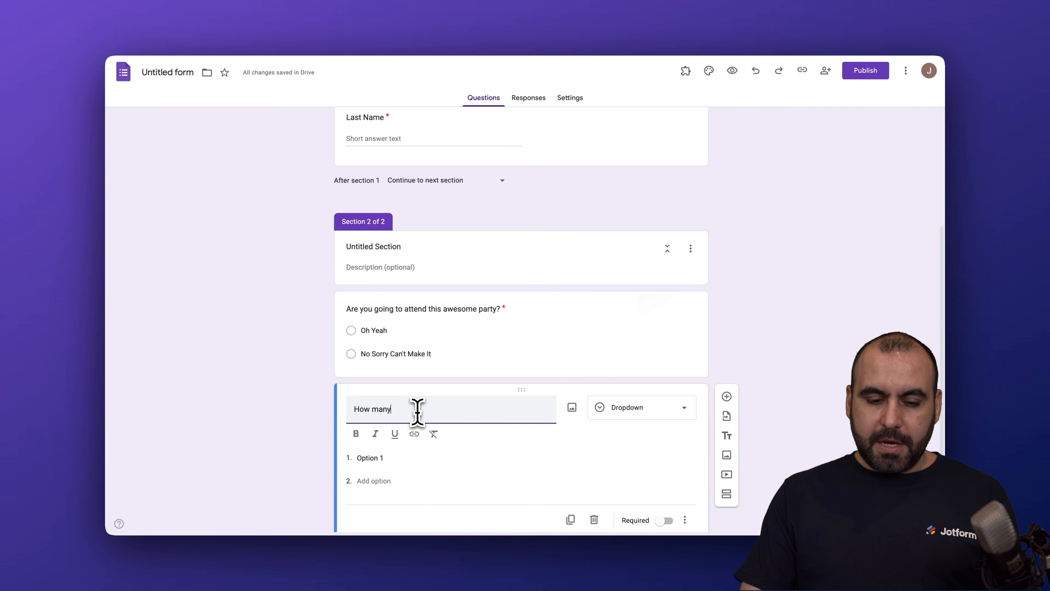
click(393, 457)
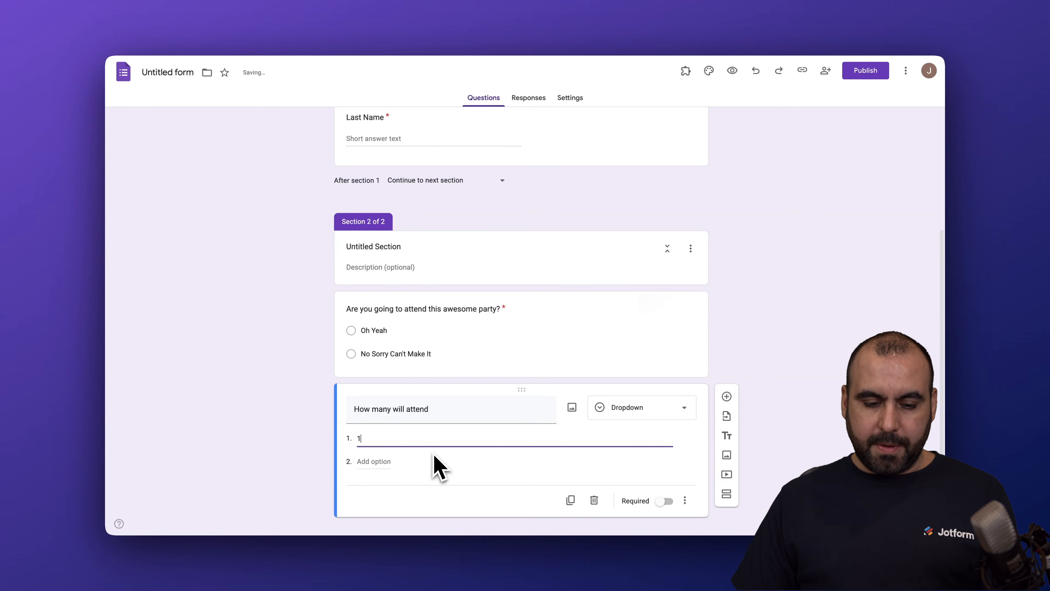
click(383, 479)
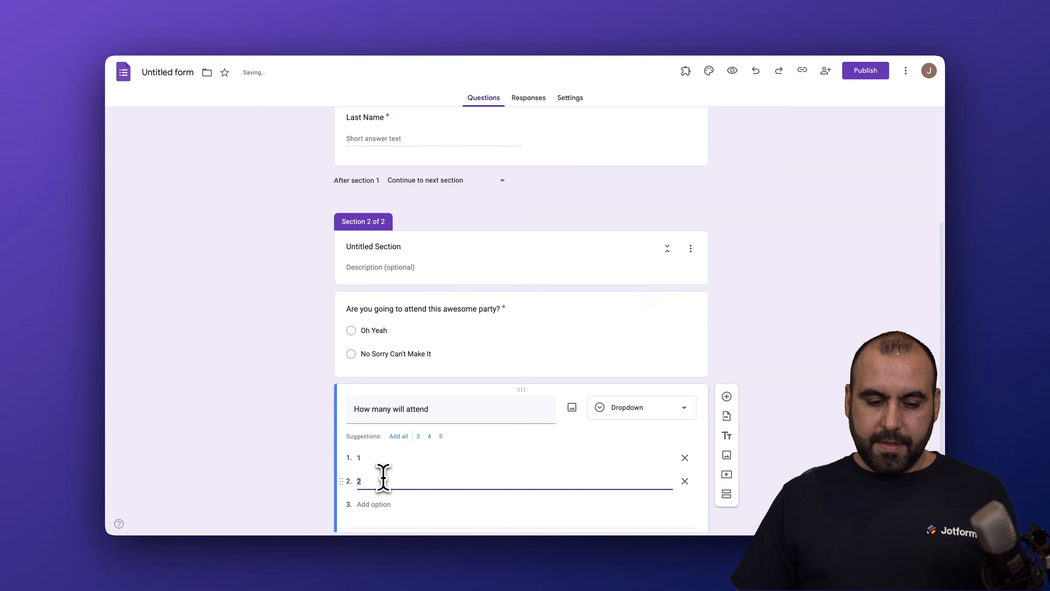
text(2)
scroll(392, 484, down, 1)
click(382, 446)
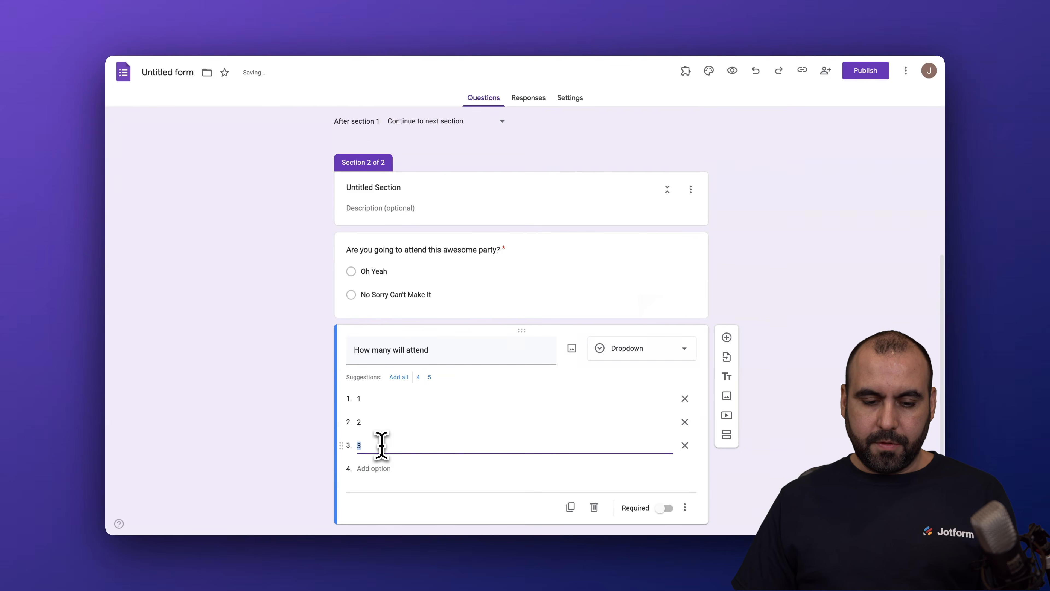
click(319, 424)
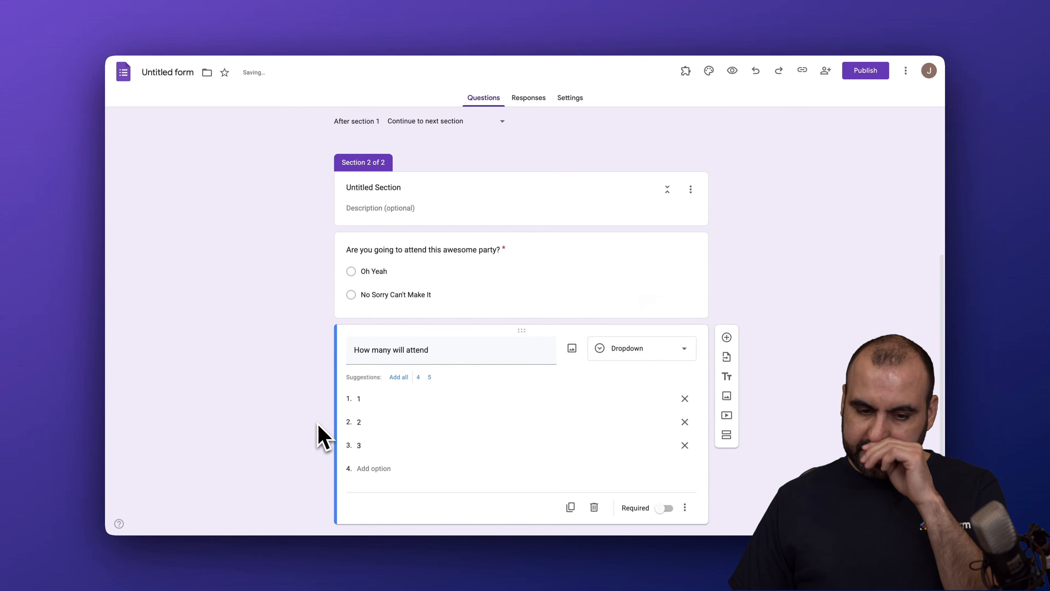
- Add a checkboxes question "Type of food you like" with the options Seafood, Vegeterian, Beef and Chicken
click(726, 337)
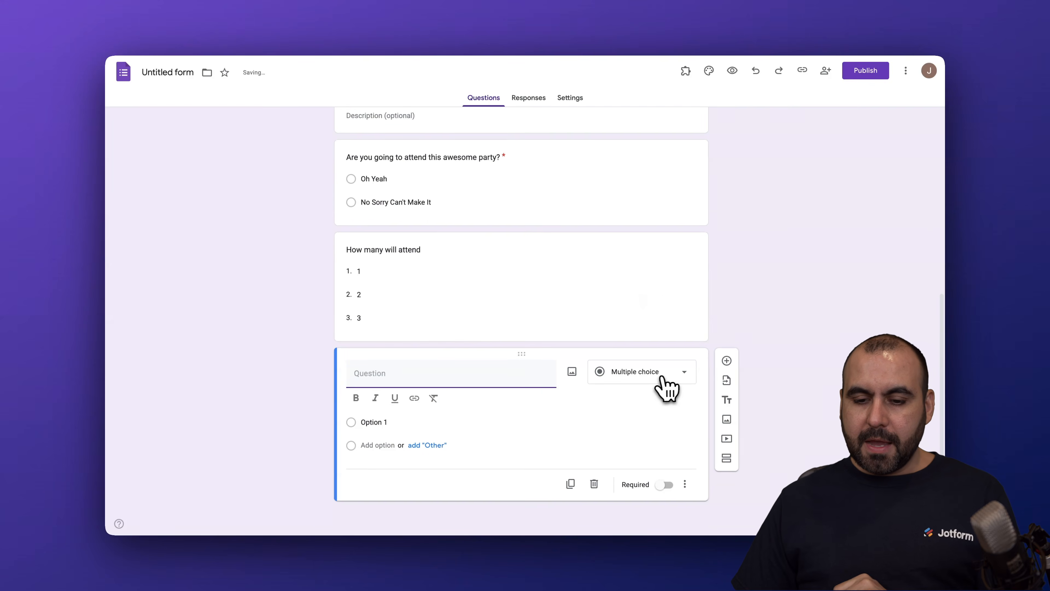
click(660, 373)
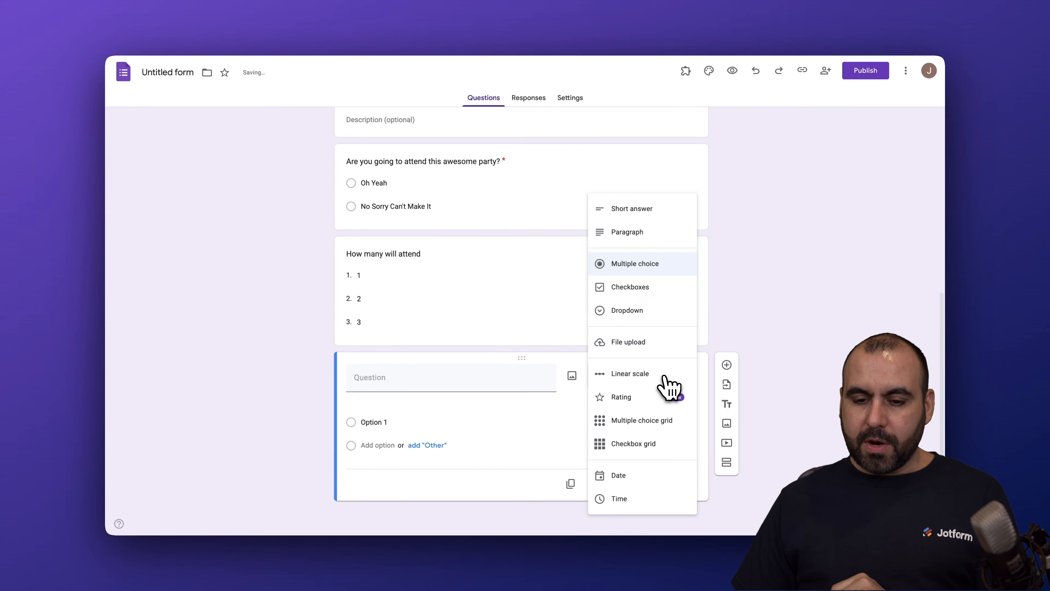
click(645, 288)
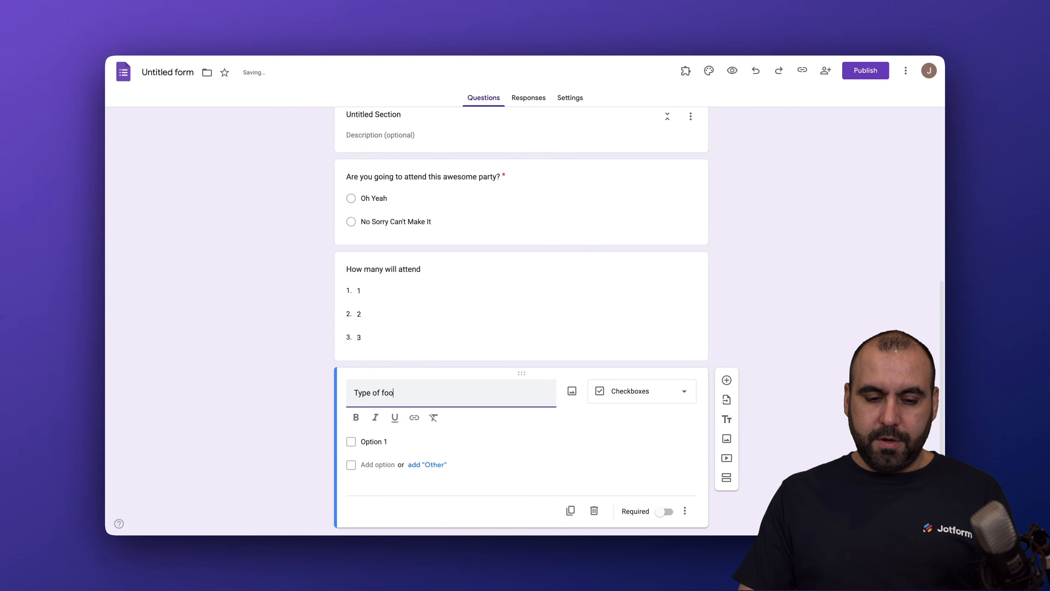
click(378, 441)
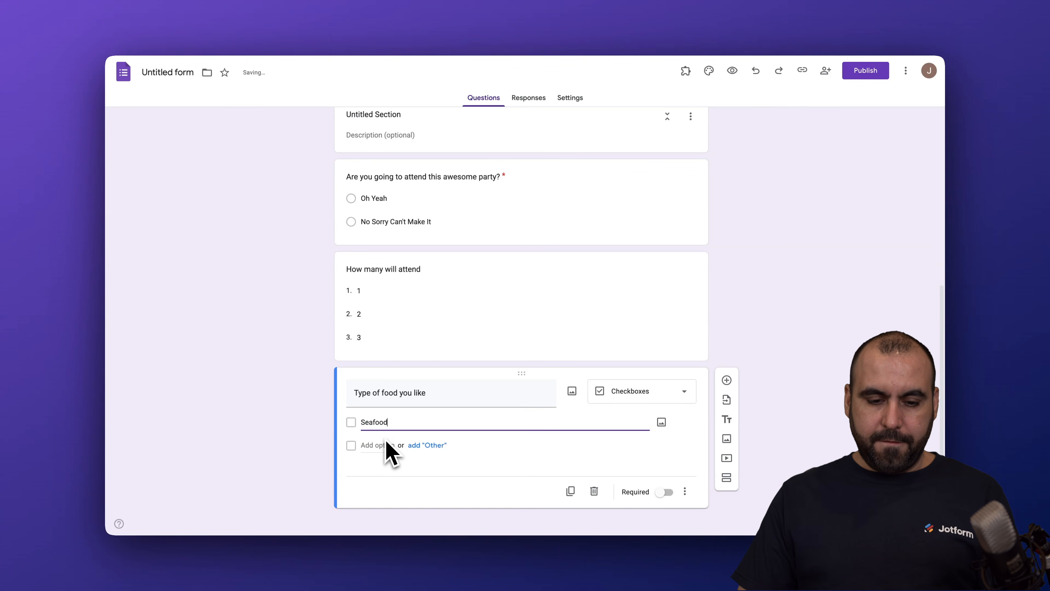
click(377, 444)
text(Vegeterian)
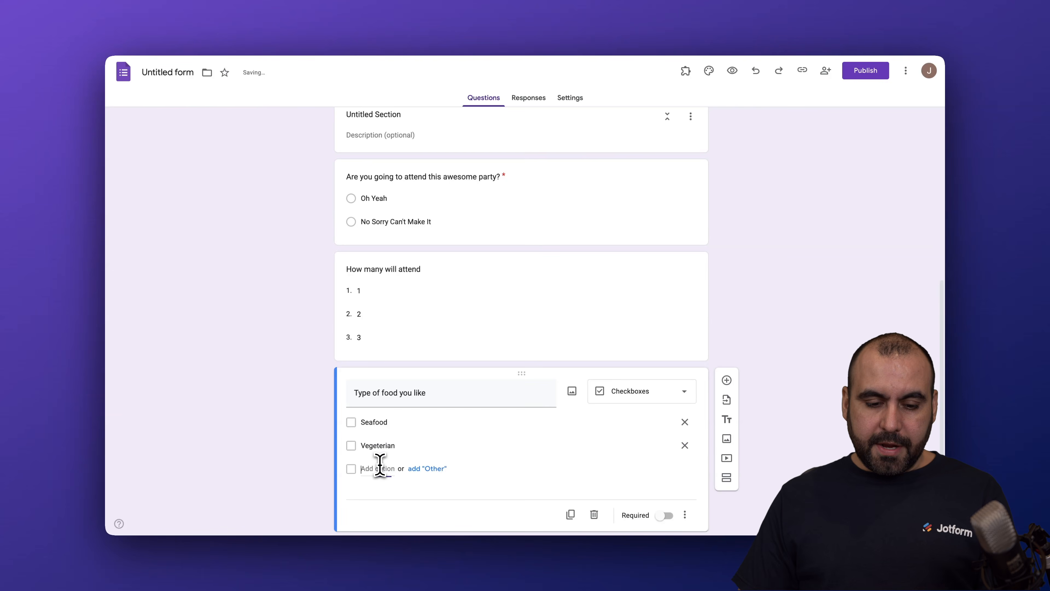
click(379, 467)
click(377, 492)
text(Chicke)
text(n)
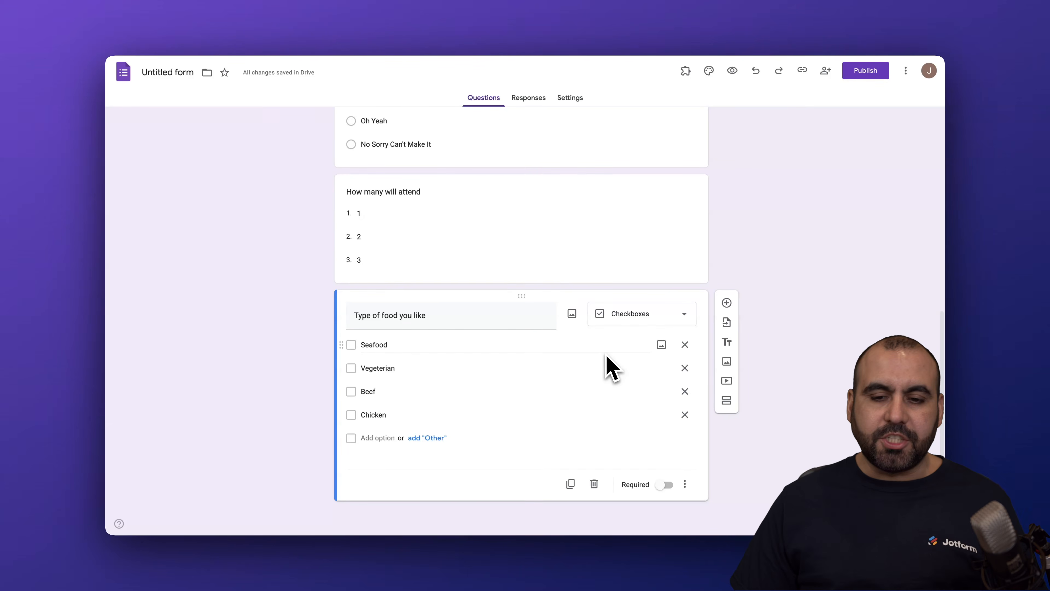
scroll(611, 368, up, 3)
scroll(607, 368, up, 3)
scroll(605, 366, down, 5)
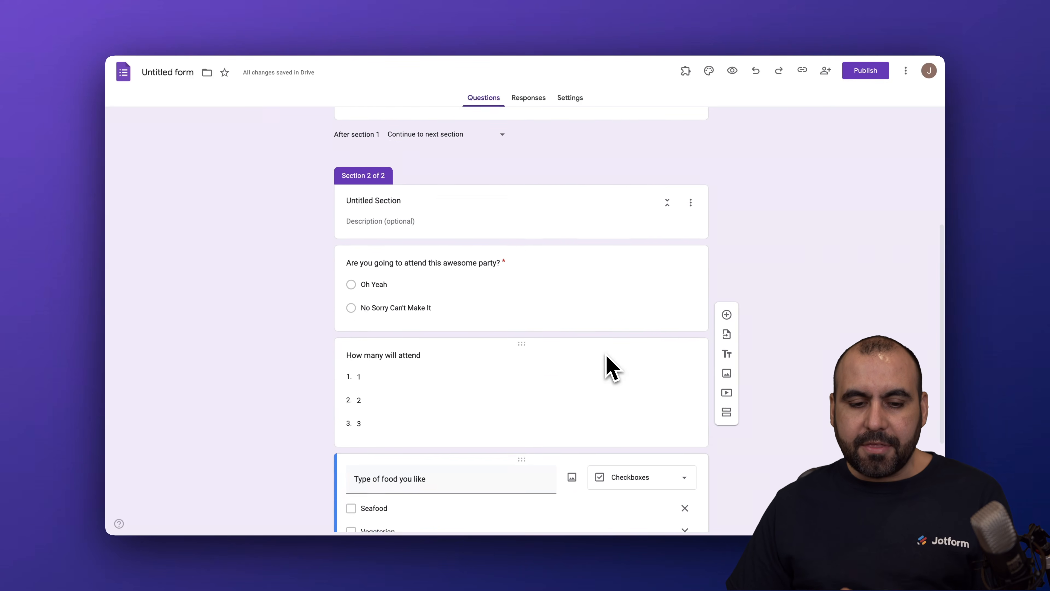
scroll(462, 273, down, 3)
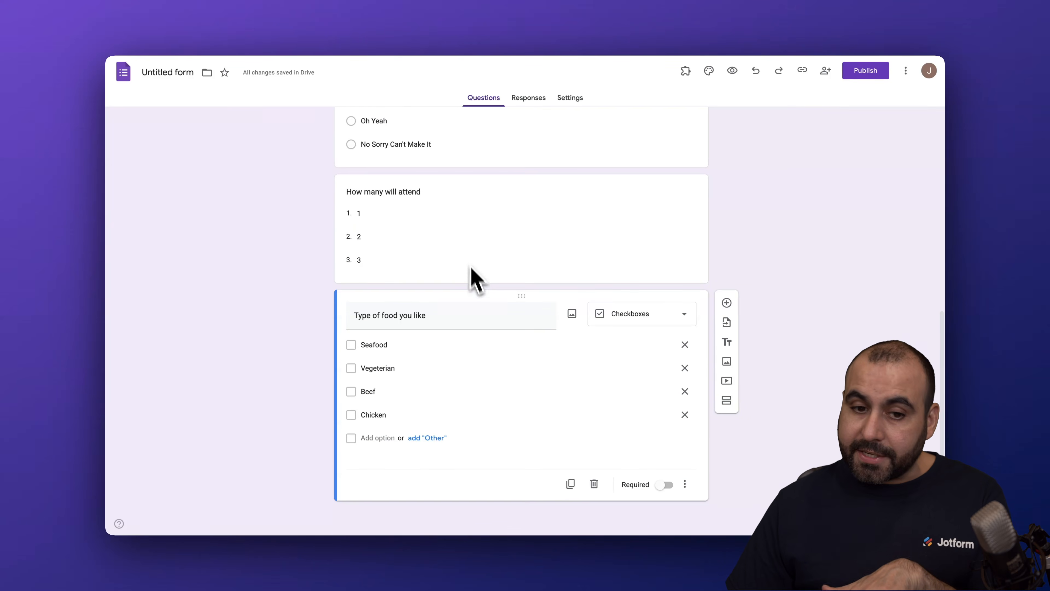
- Enable section branching by answer on the attendance question and make "No Sorry Can't Make It" lead to Submit form
scroll(471, 273, up, 2)
scroll(479, 297, up, 2)
scroll(483, 331, down, 3)
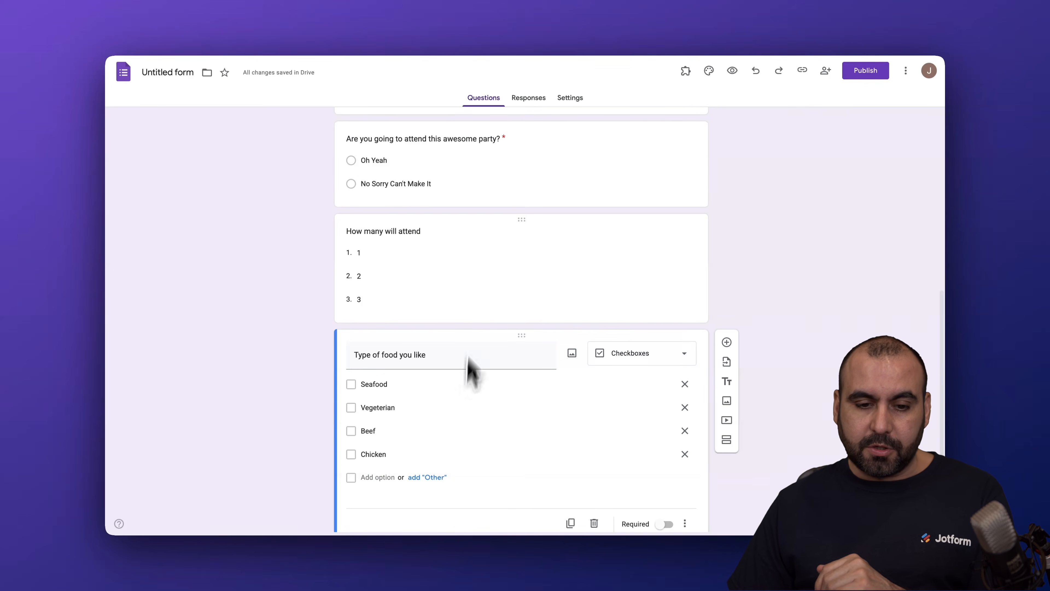
scroll(473, 297, up, 1)
click(542, 229)
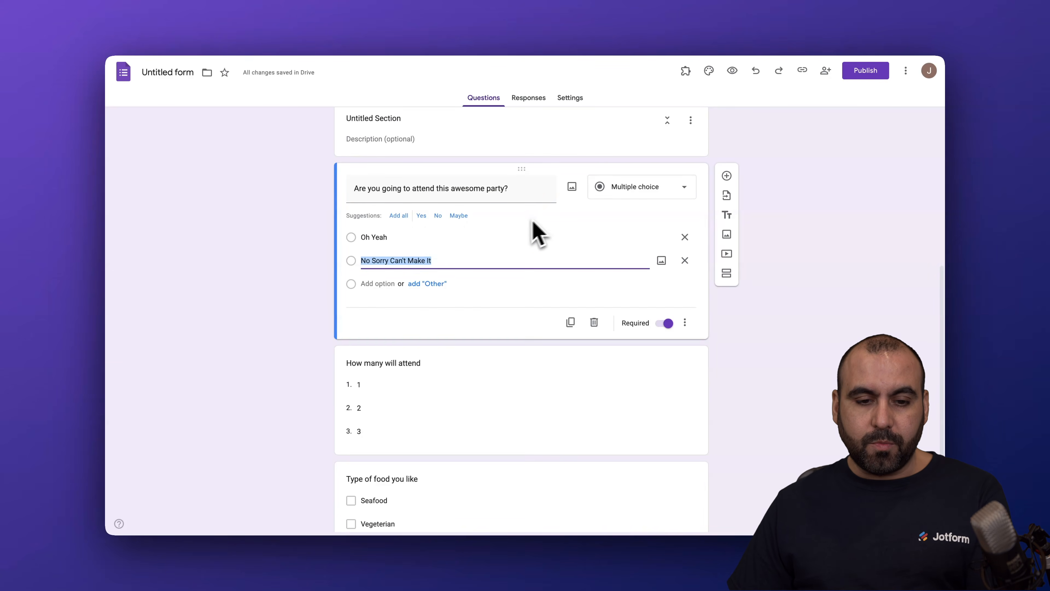
click(685, 323)
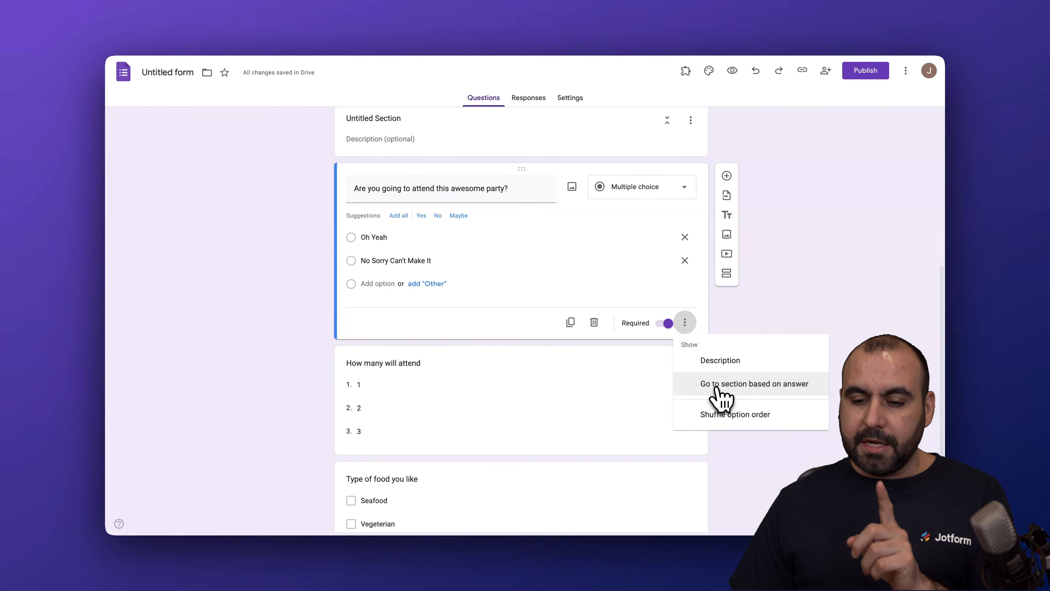
click(751, 384)
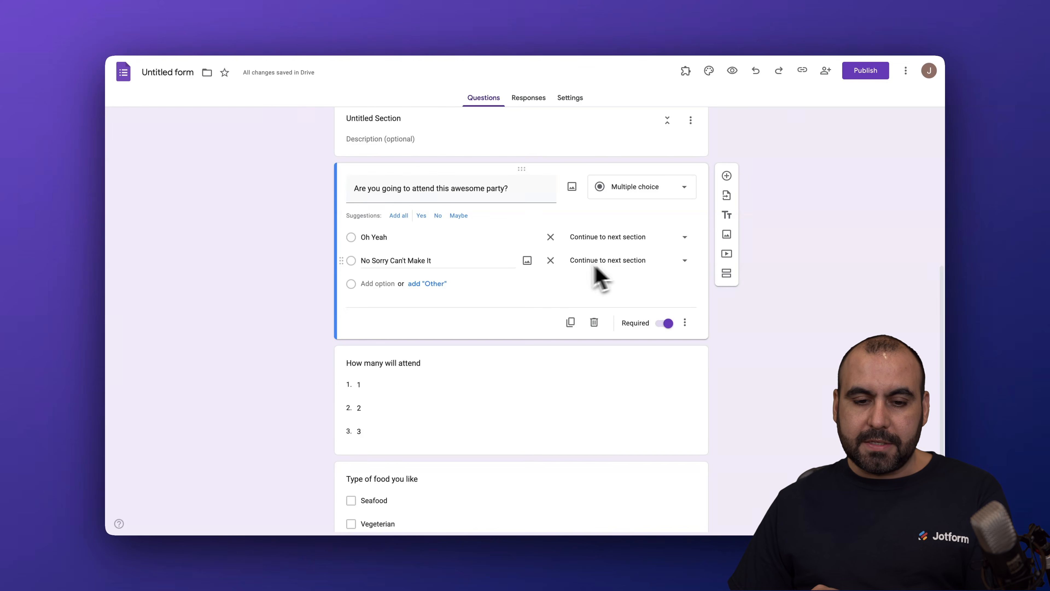
click(622, 262)
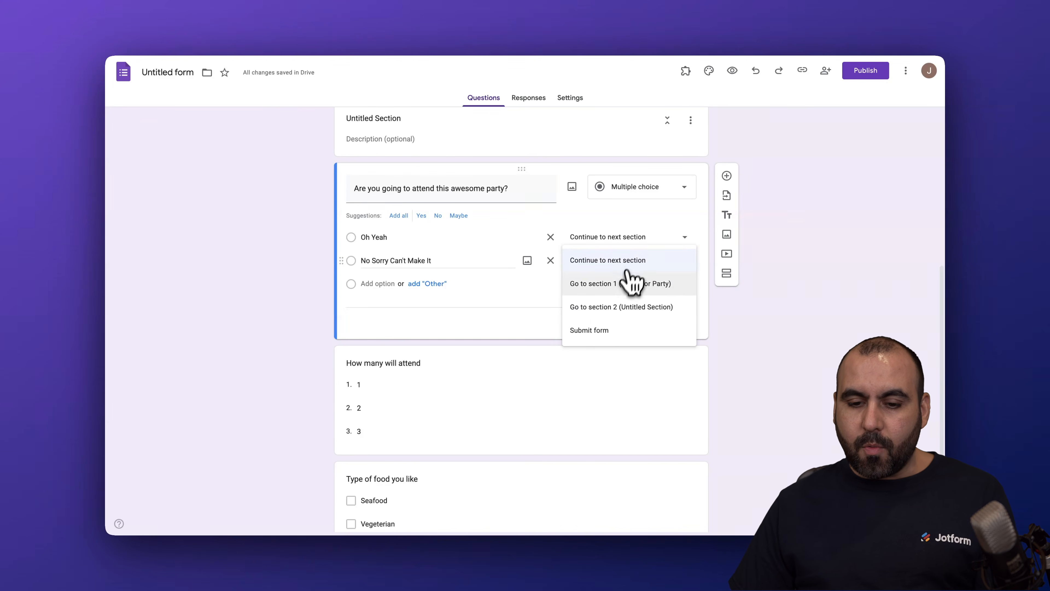
click(616, 329)
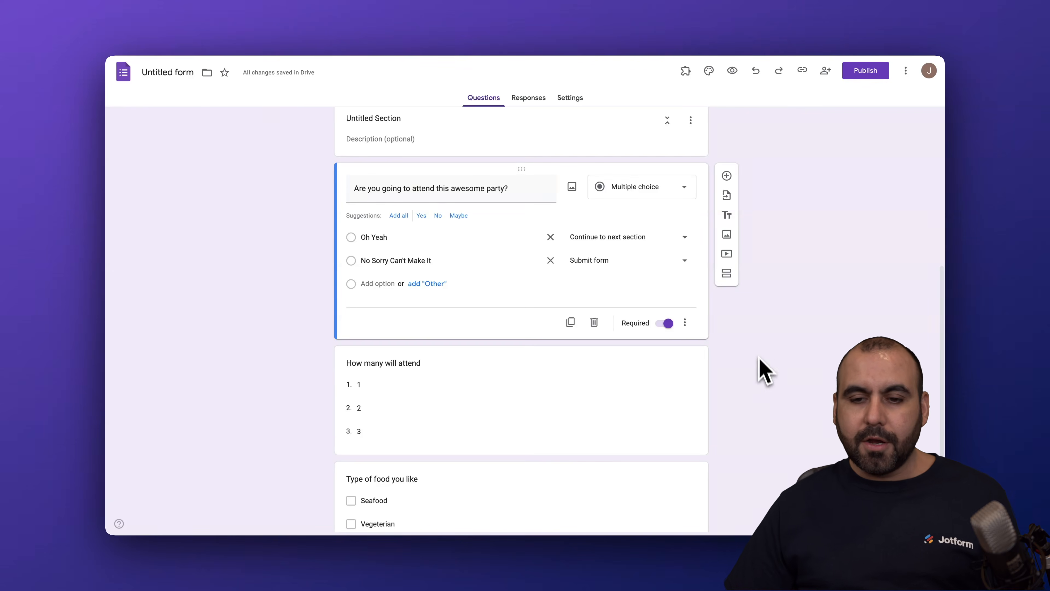
scroll(762, 422, down, 1)
scroll(765, 434, down, 2)
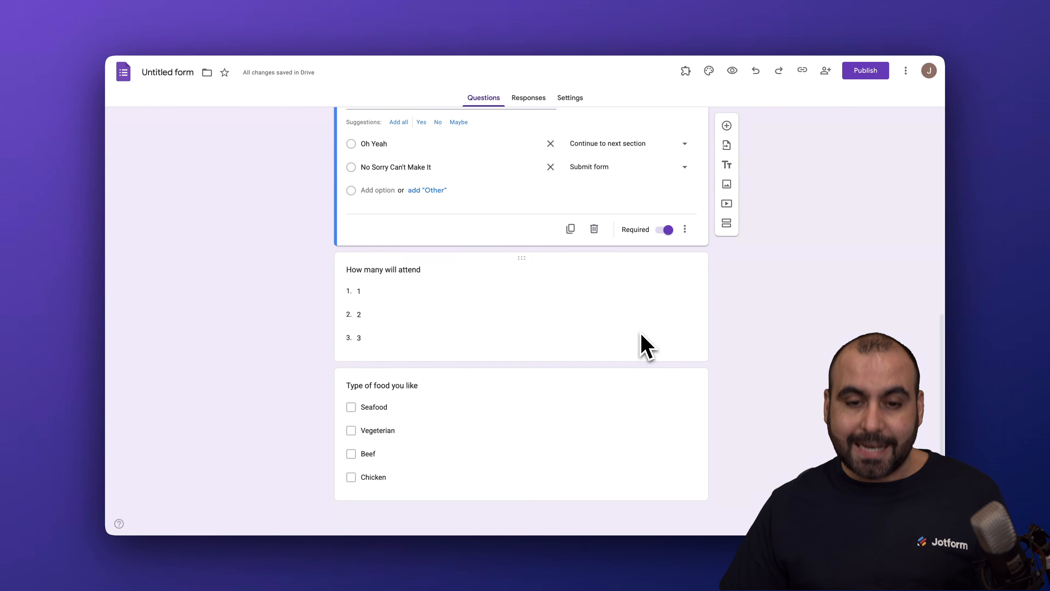
- Set the form theme's header font to Impact
scroll(782, 339, up, 10)
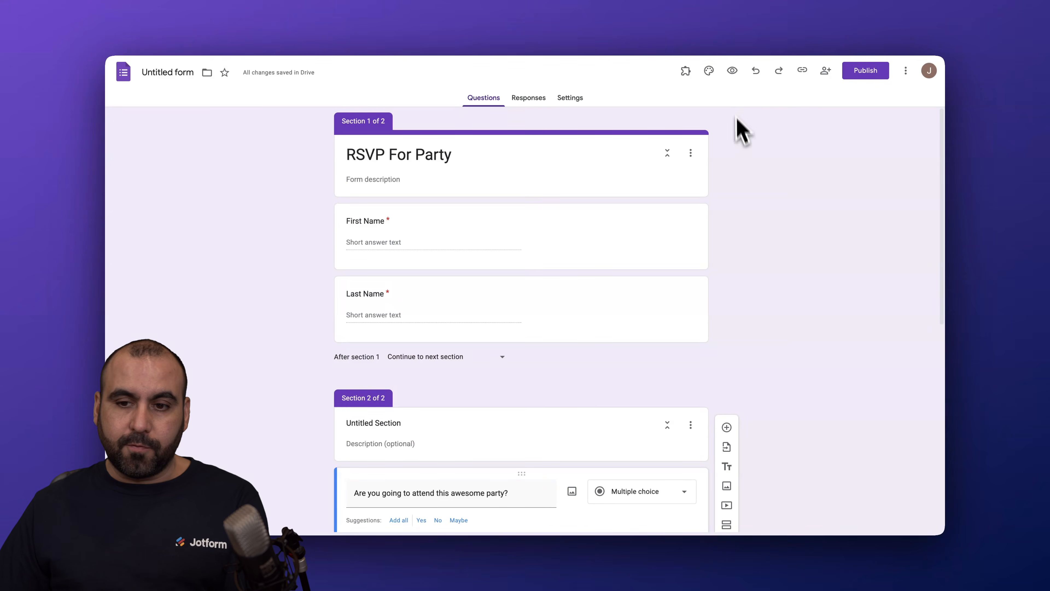
click(709, 71)
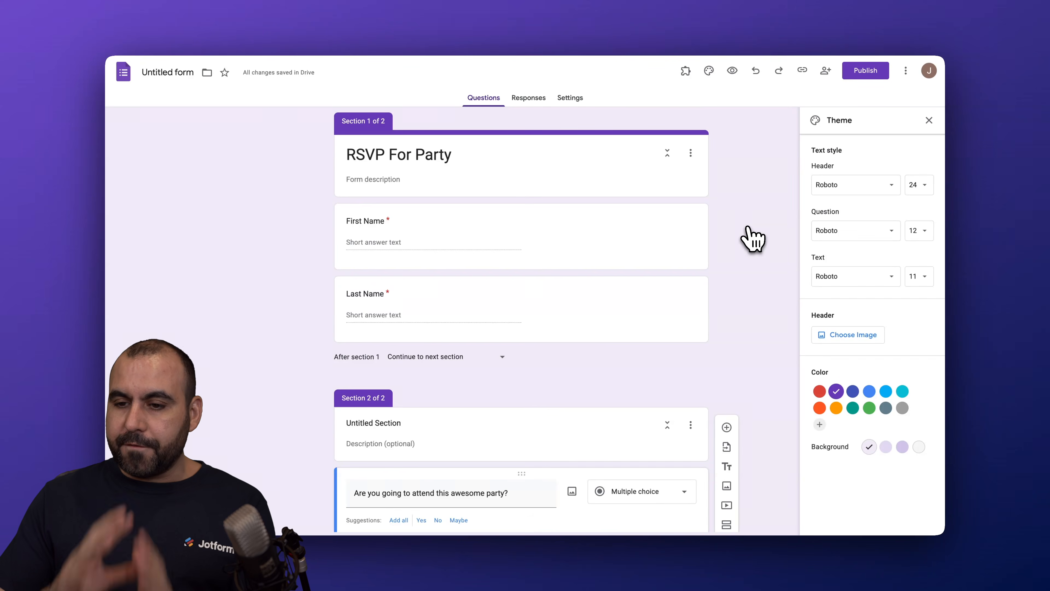
click(879, 186)
click(868, 372)
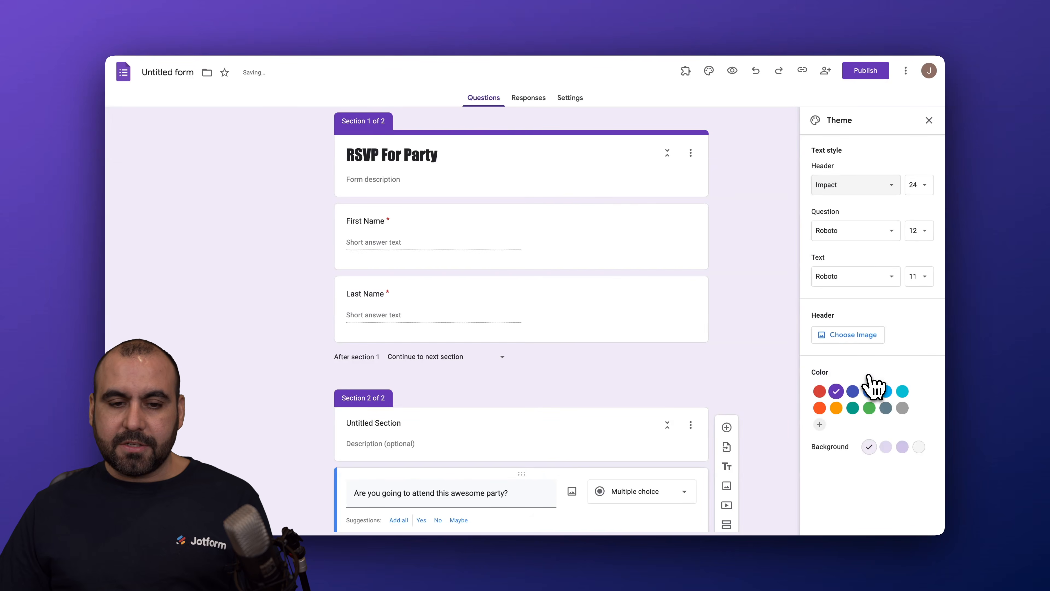
click(878, 231)
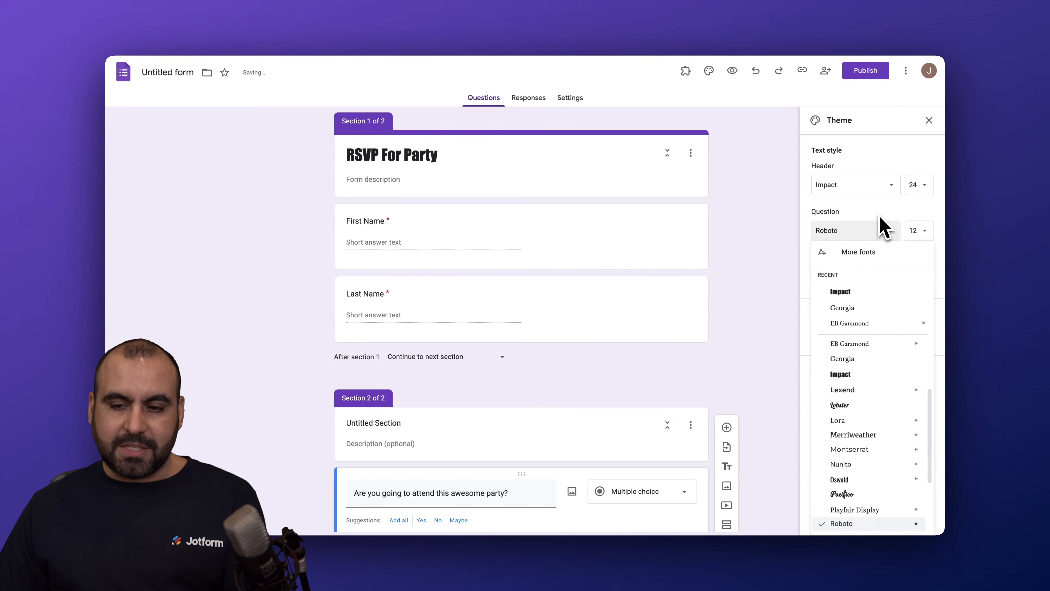
click(879, 219)
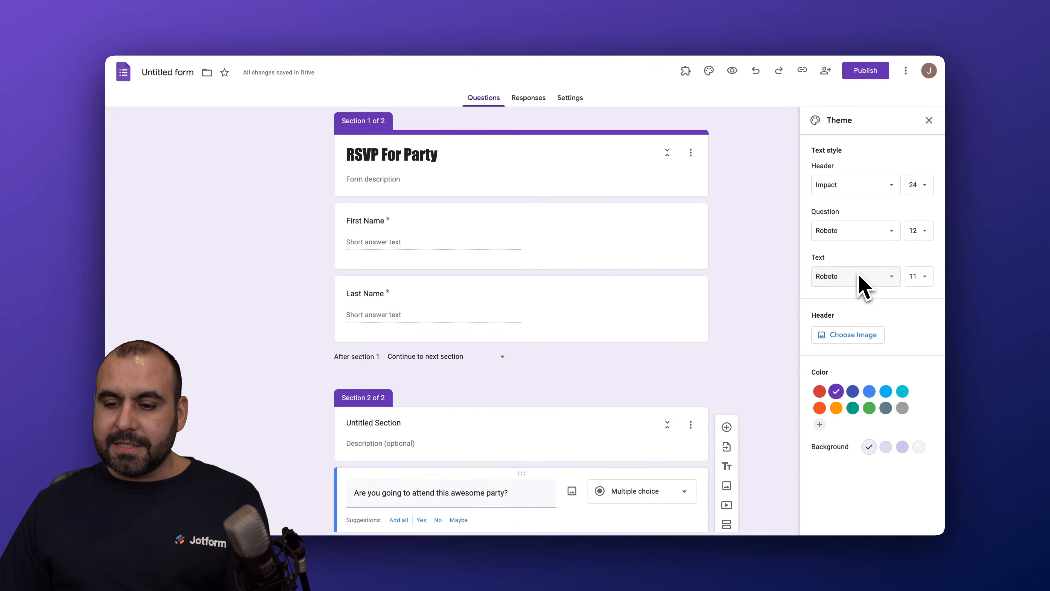
- Insert the colourful candy picture from the Work and School themes as header image and set the theme colour to blue
click(848, 338)
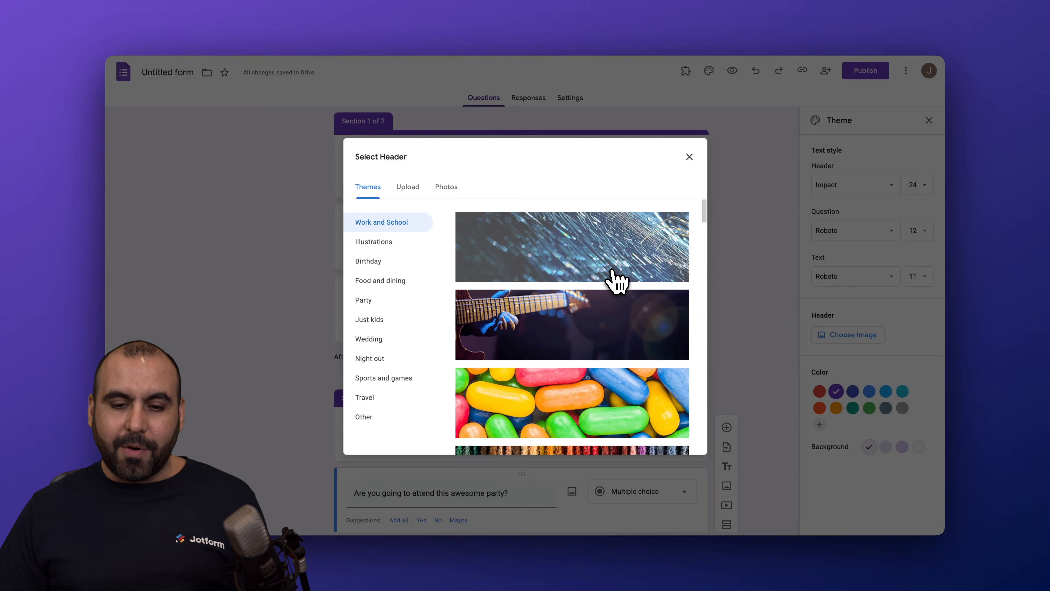
click(583, 406)
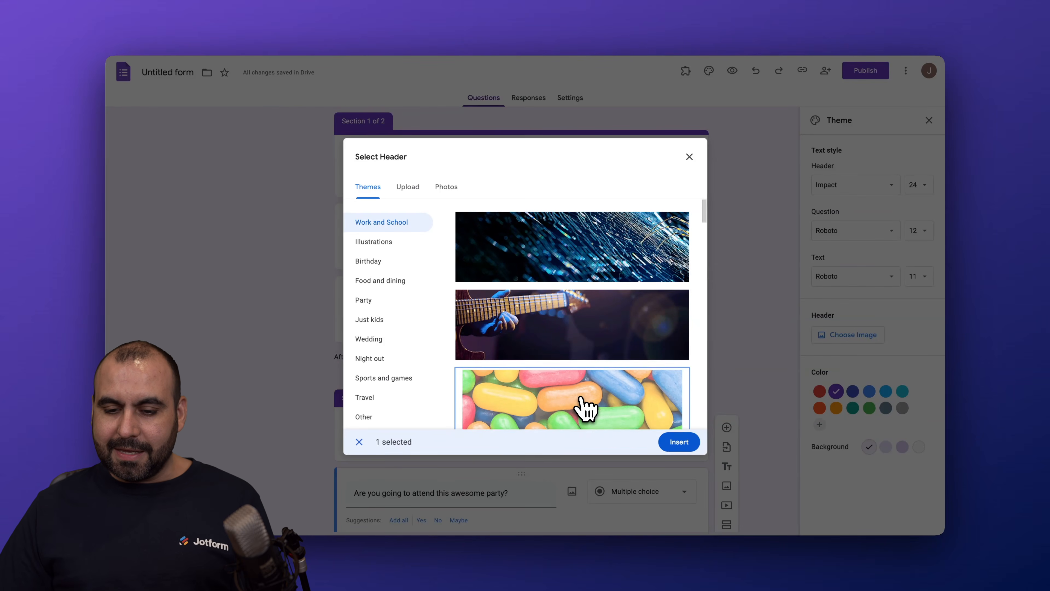
click(678, 440)
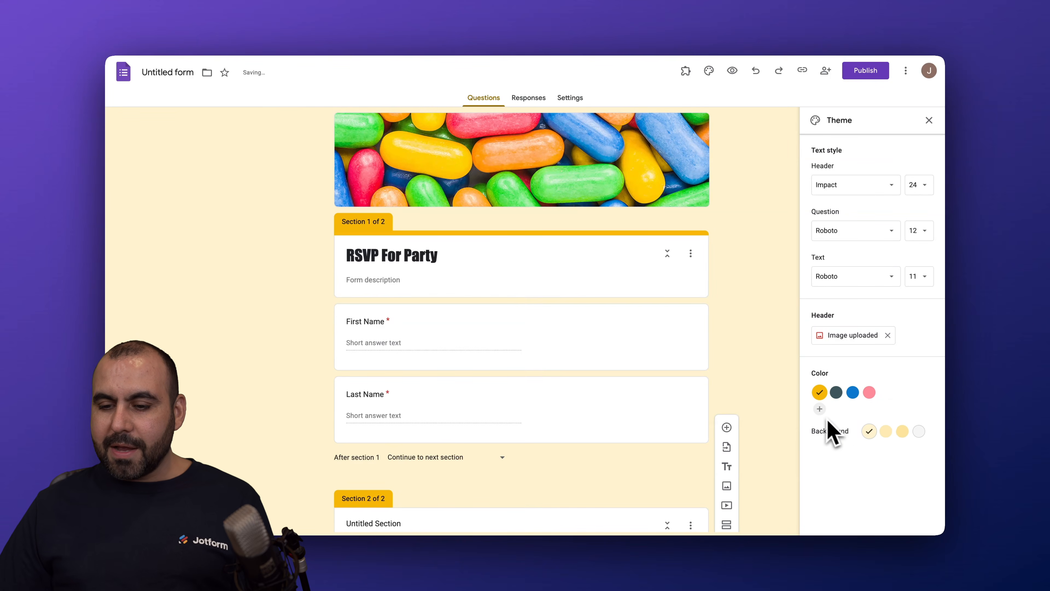
click(852, 393)
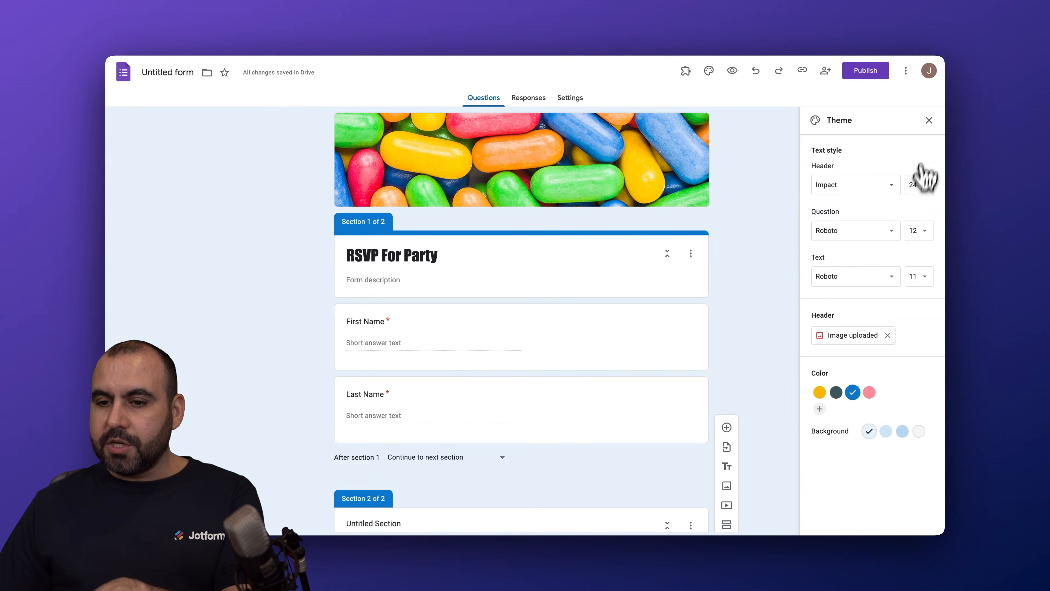
click(929, 120)
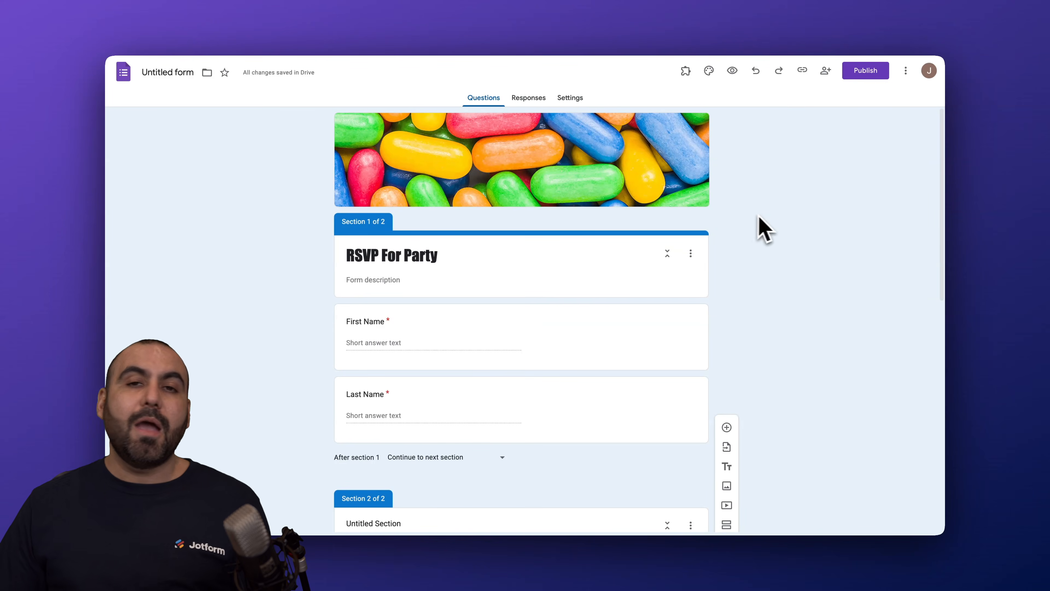
- Publish the form for anyone with the link and copy the shortened responder link
click(870, 71)
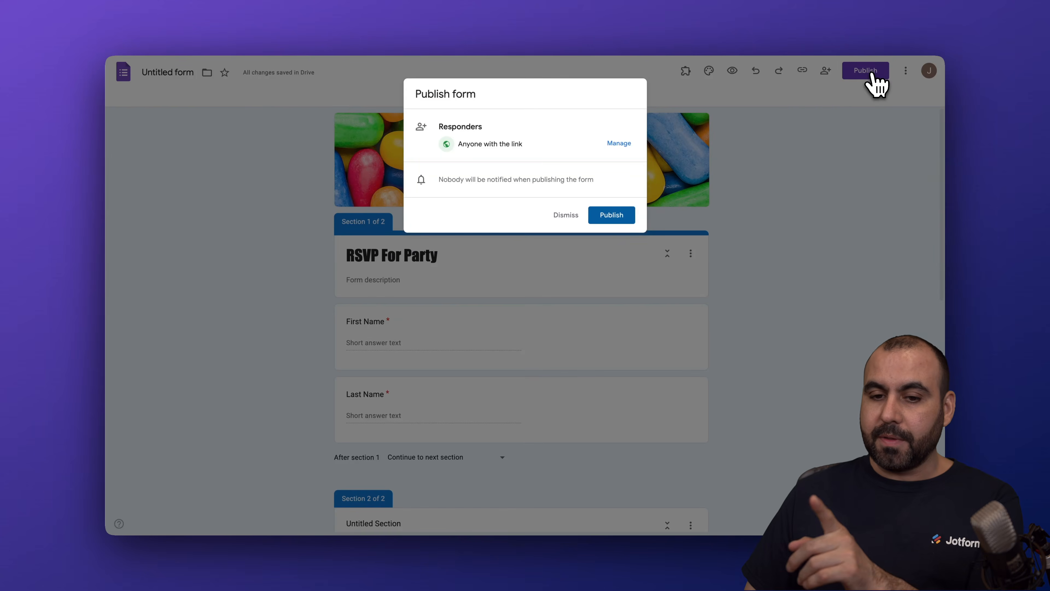
click(616, 213)
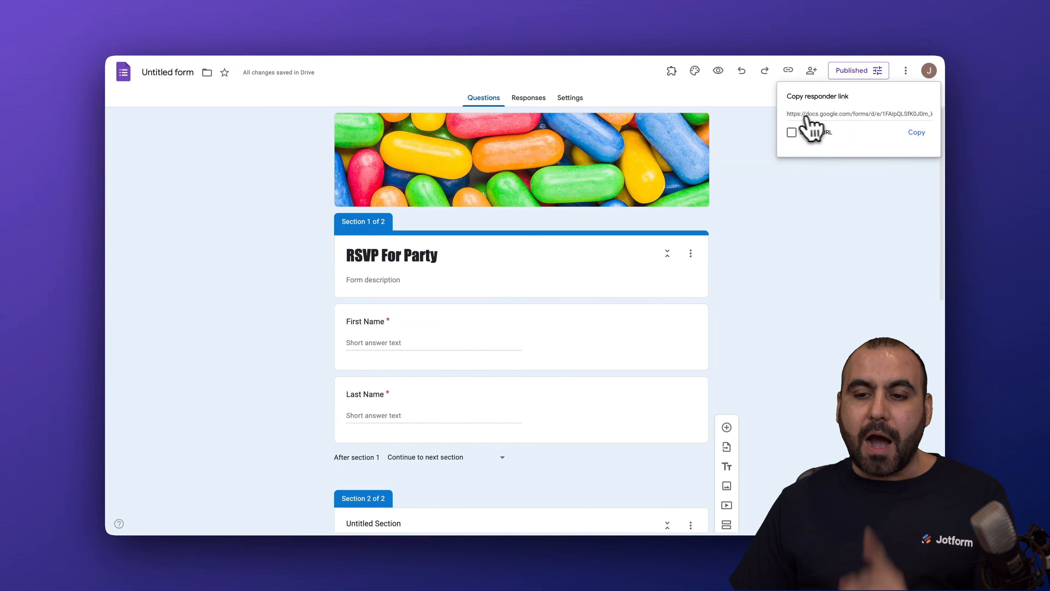
click(792, 132)
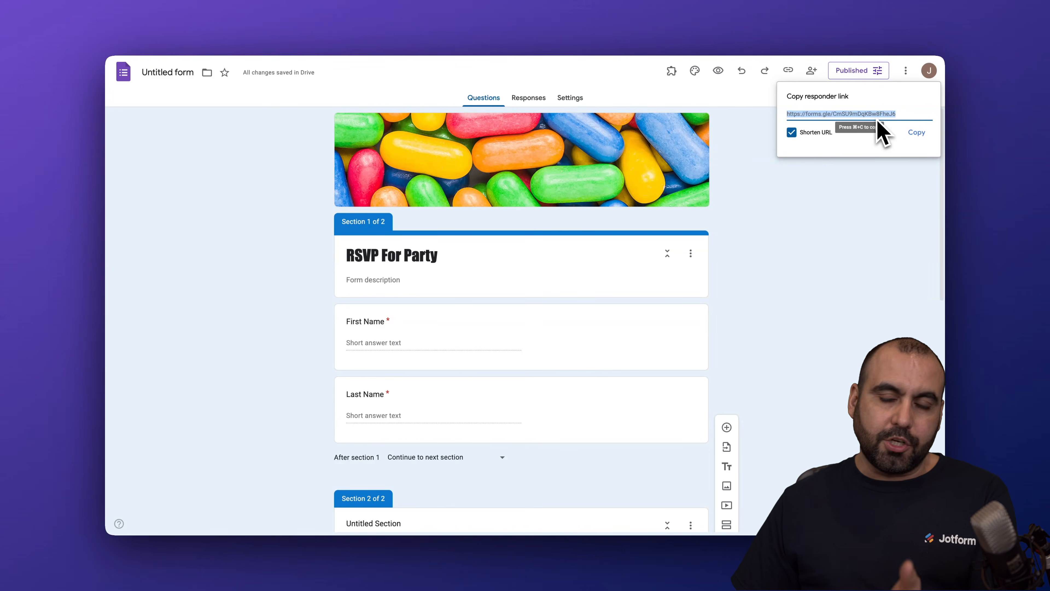
click(916, 132)
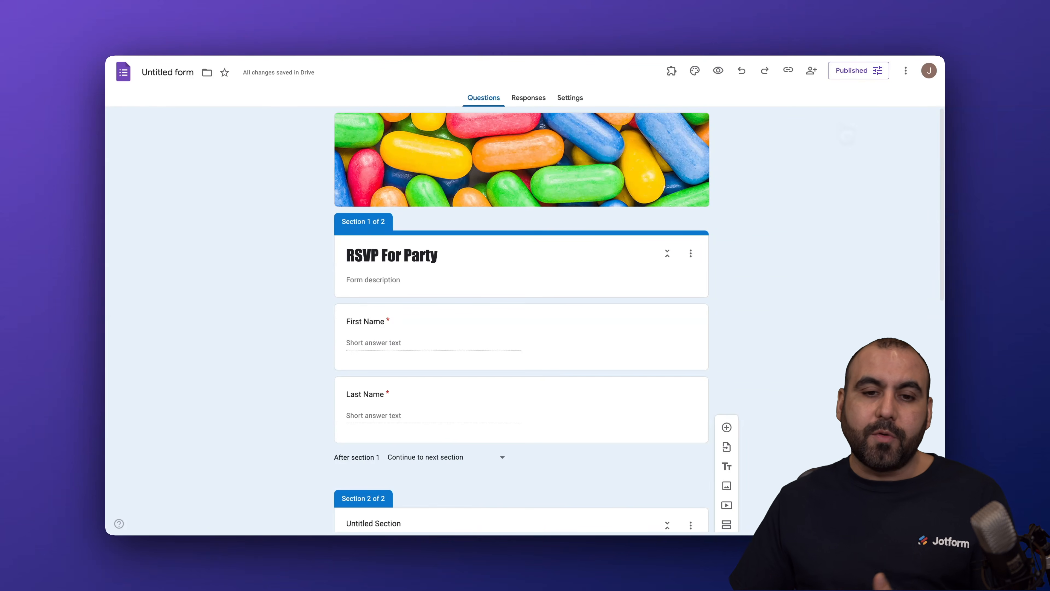
- Look at the form's response overview and return to its questions
click(545, 97)
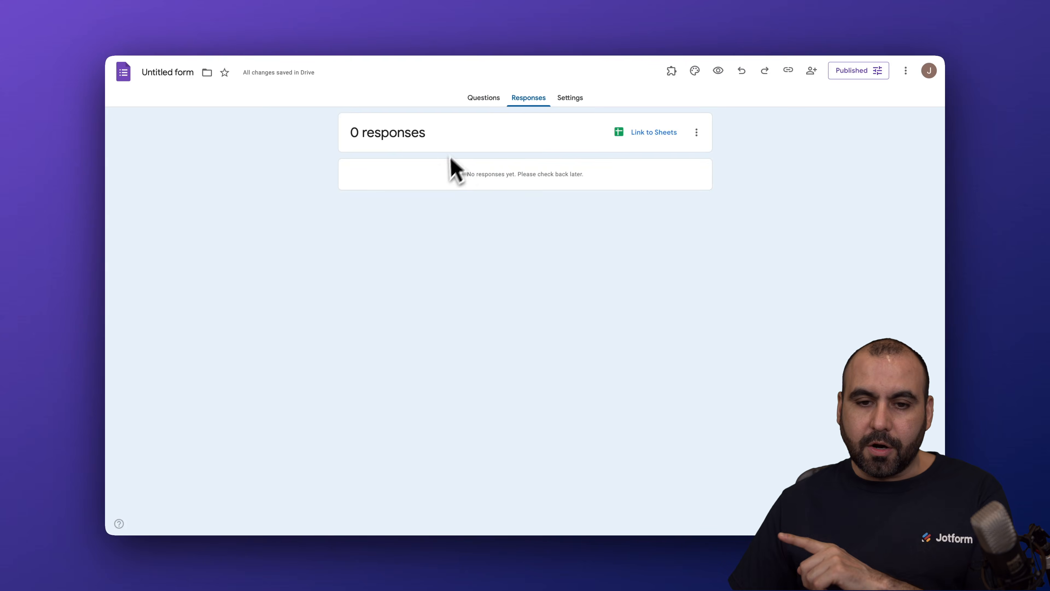
click(488, 98)
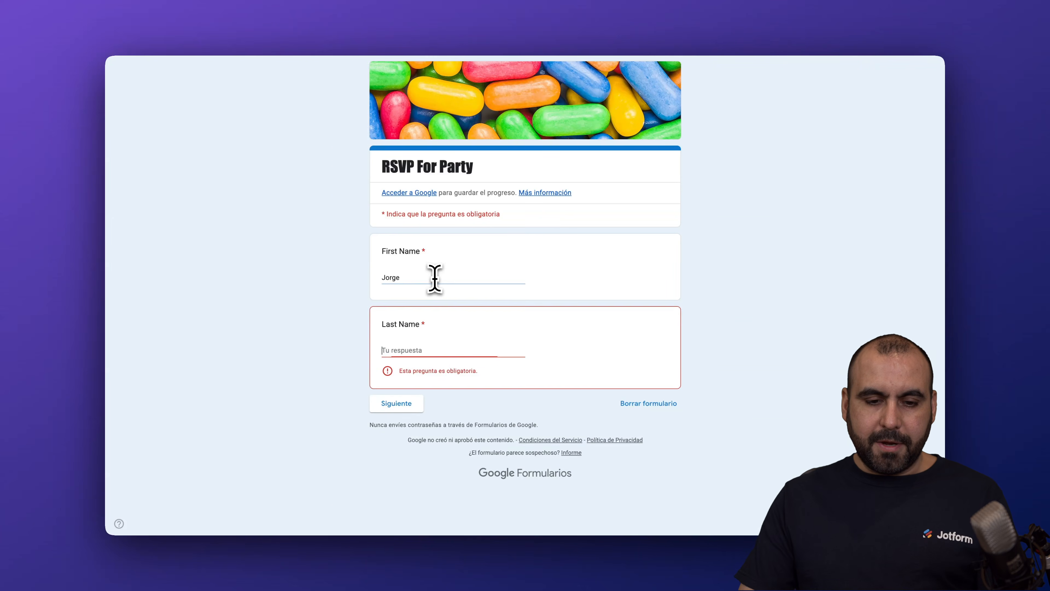
- Complete the live form with the respondent's last name, "Oh Yeah", 2 attendees, and Vegeterian and Beef, and submit the response
text(Aguilar)
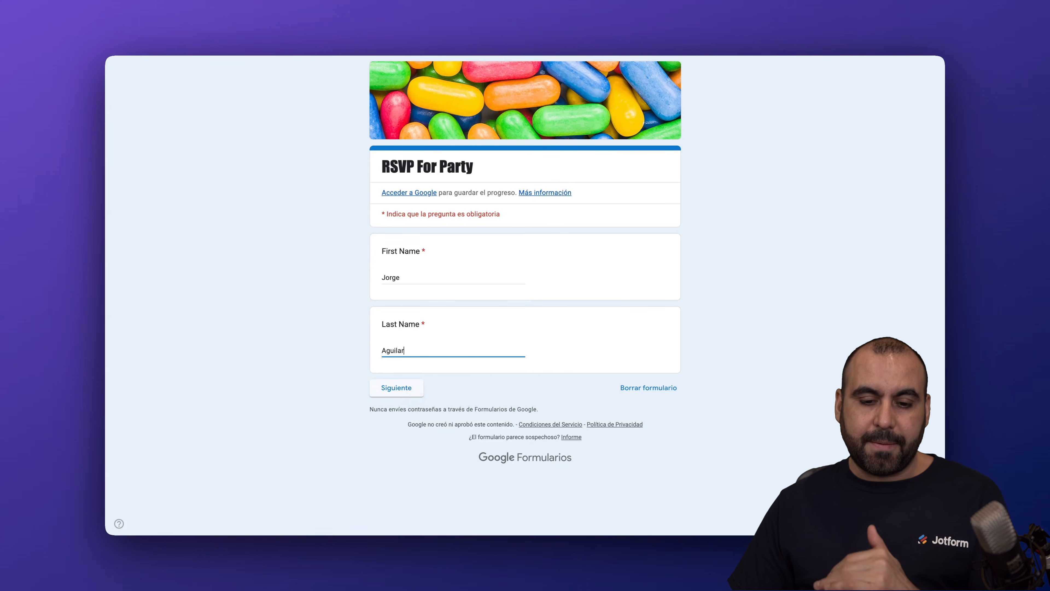
click(409, 388)
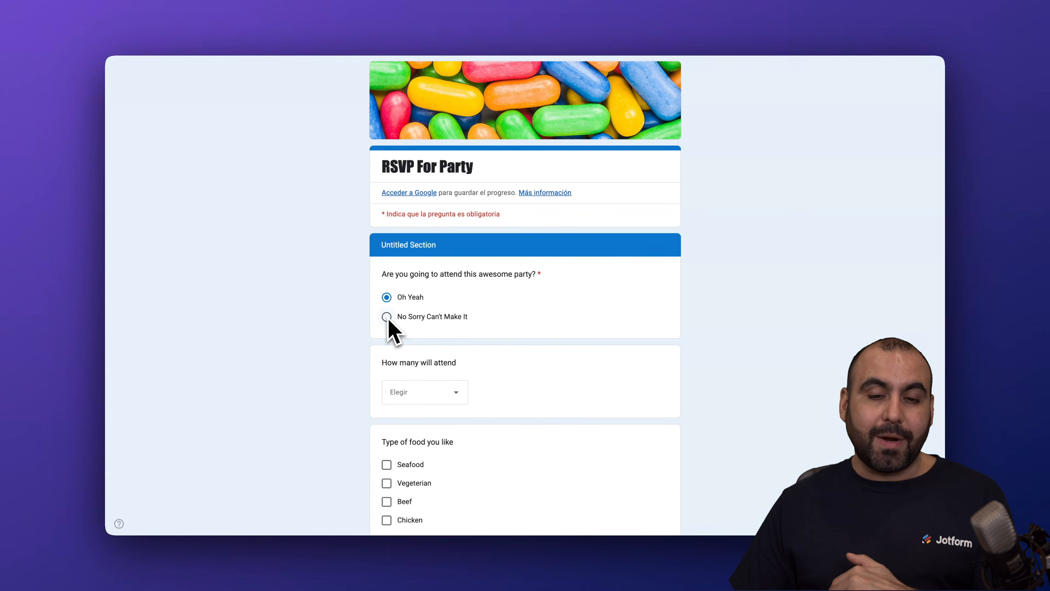
scroll(422, 403, down, 3)
click(426, 285)
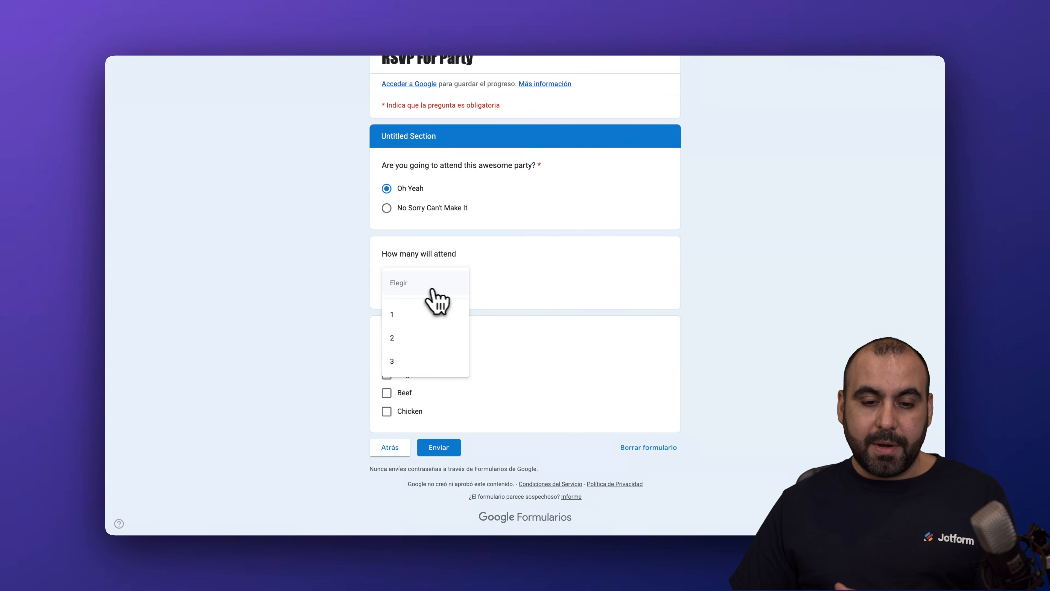
click(441, 344)
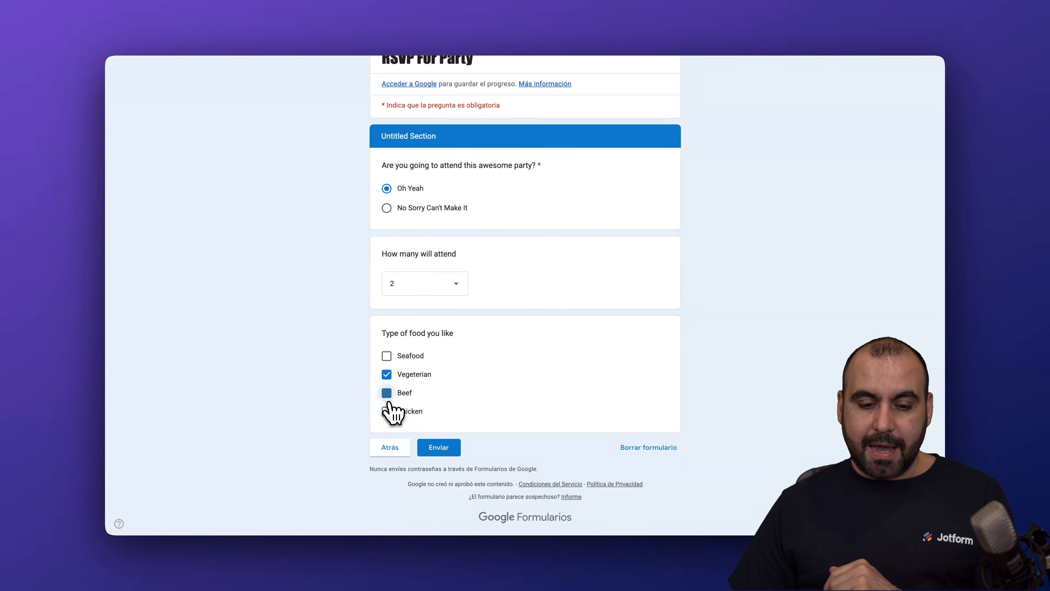
click(451, 448)
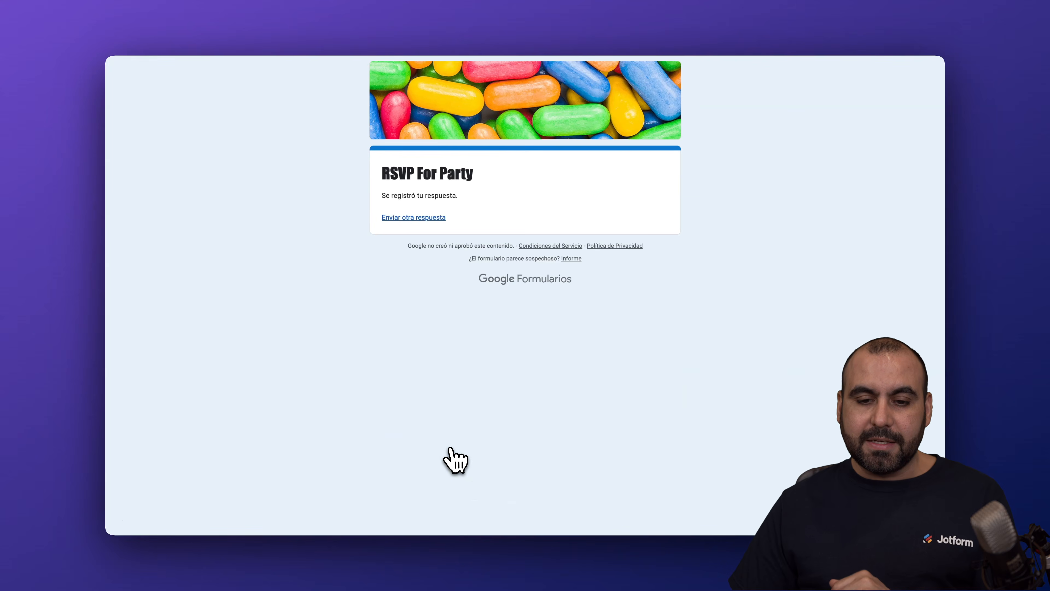
- Return to the form editor and review the response summary with its charts for each question
click(256, 24)
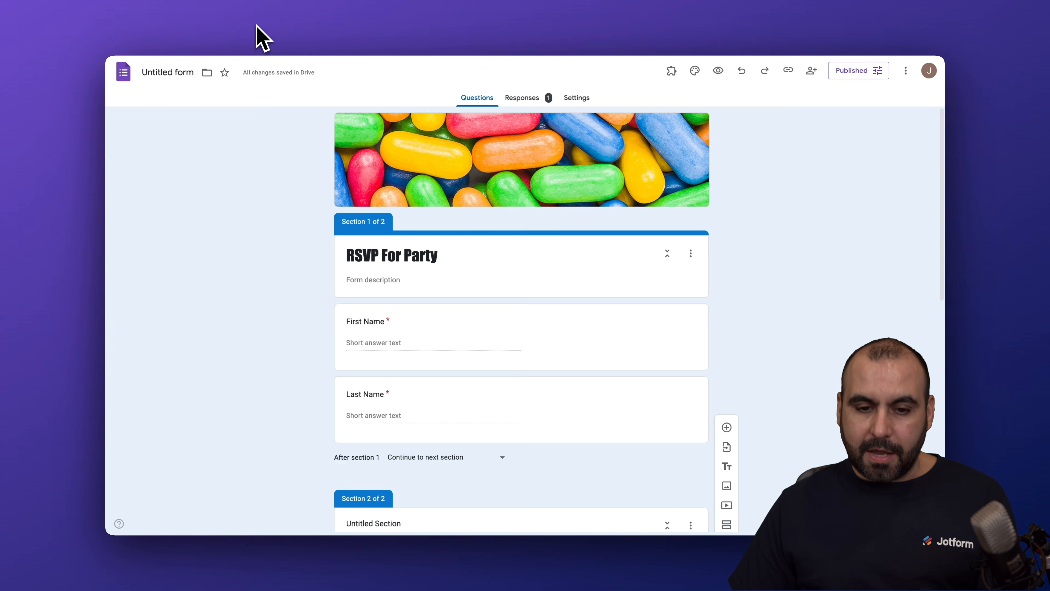
click(525, 102)
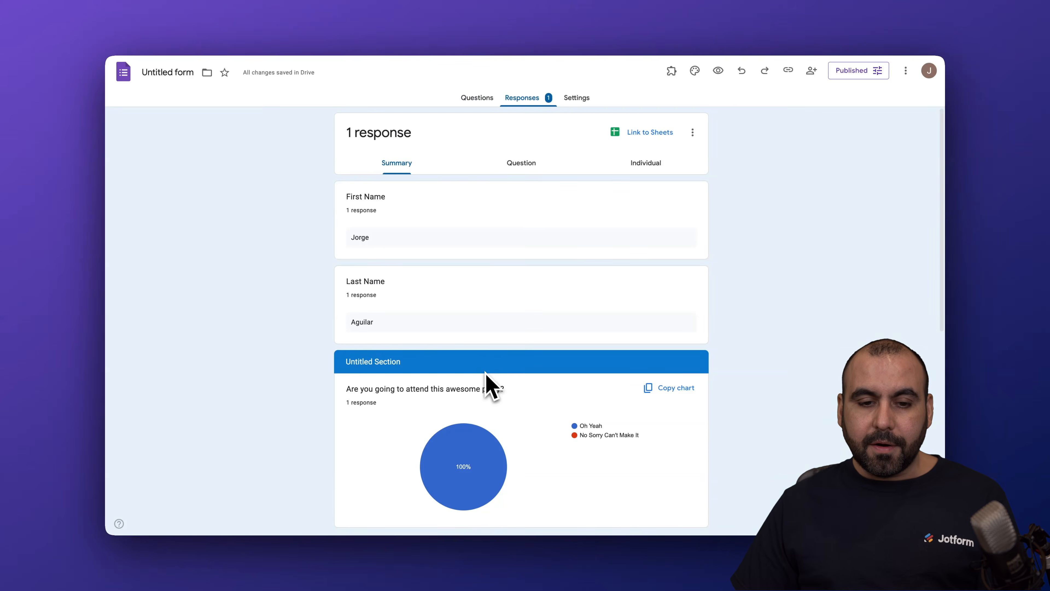
scroll(493, 374, down, 5)
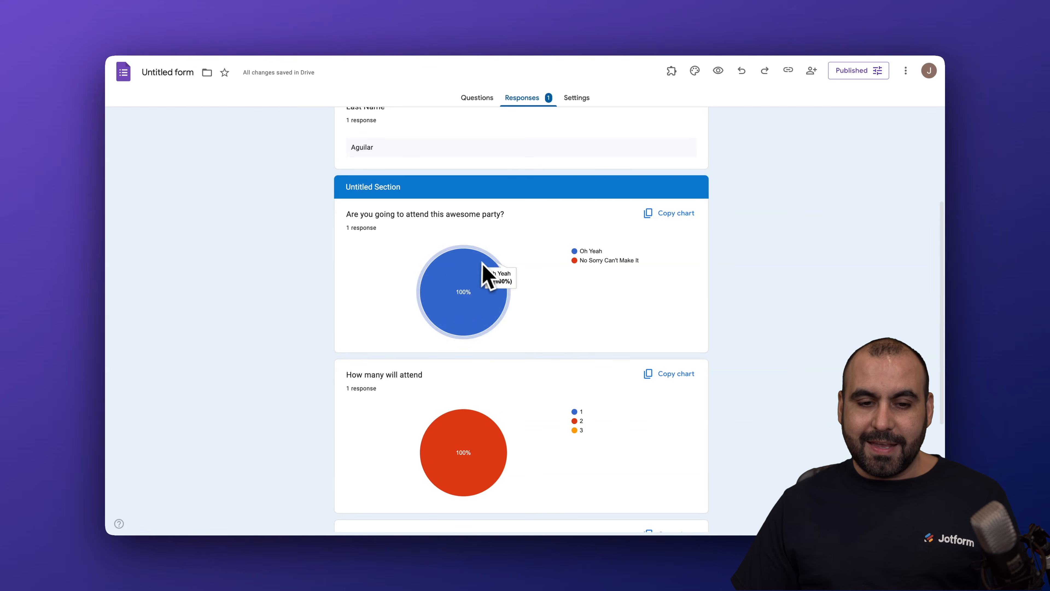
scroll(496, 414, down, 5)
scroll(497, 500, up, 10)
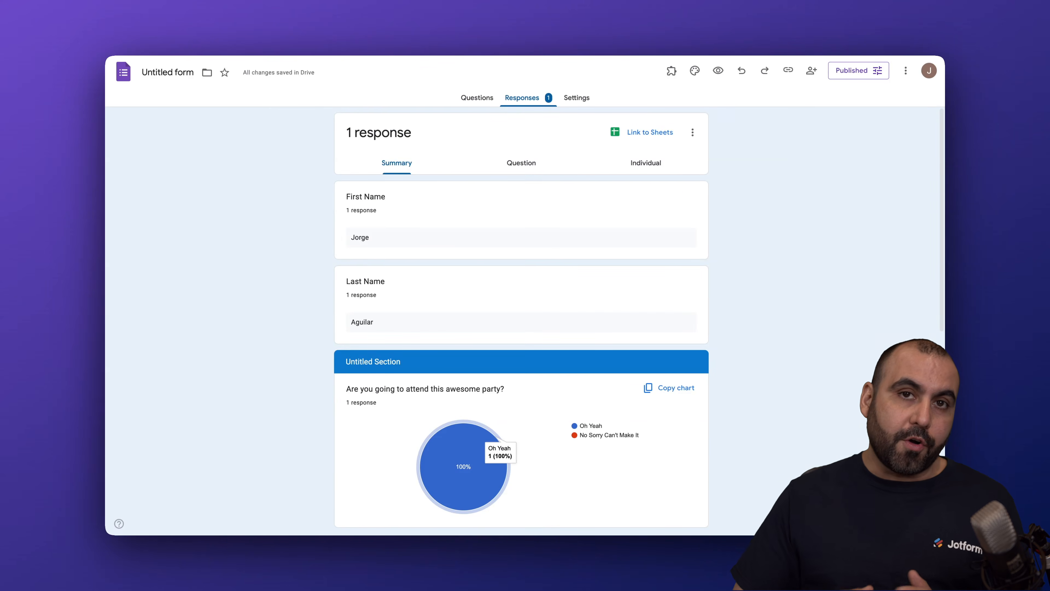
- Review the responses question by question up to the attendance question, and open the individual response view
click(531, 170)
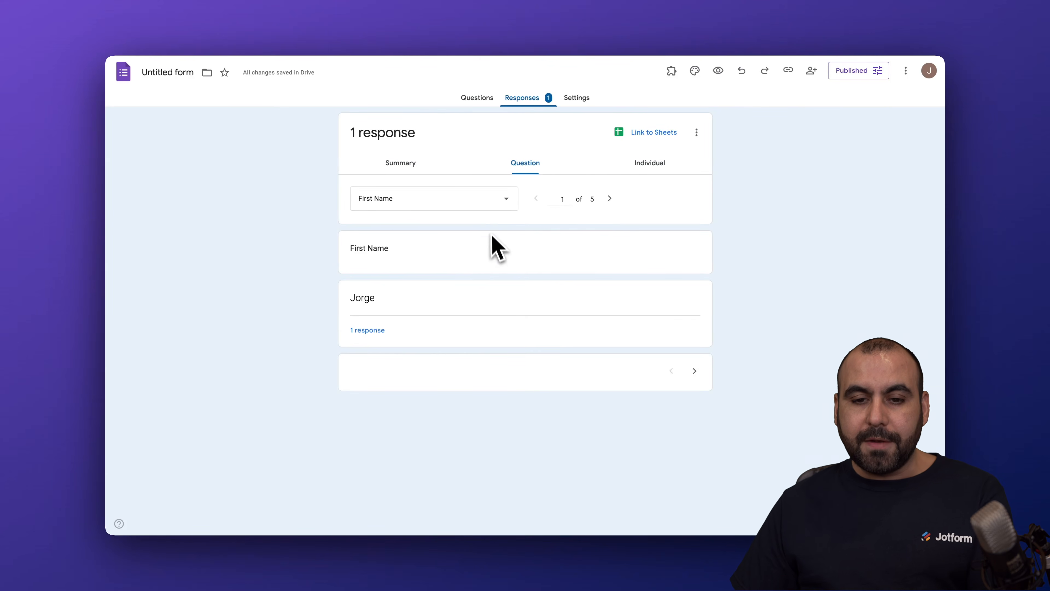
click(609, 199)
click(609, 199)
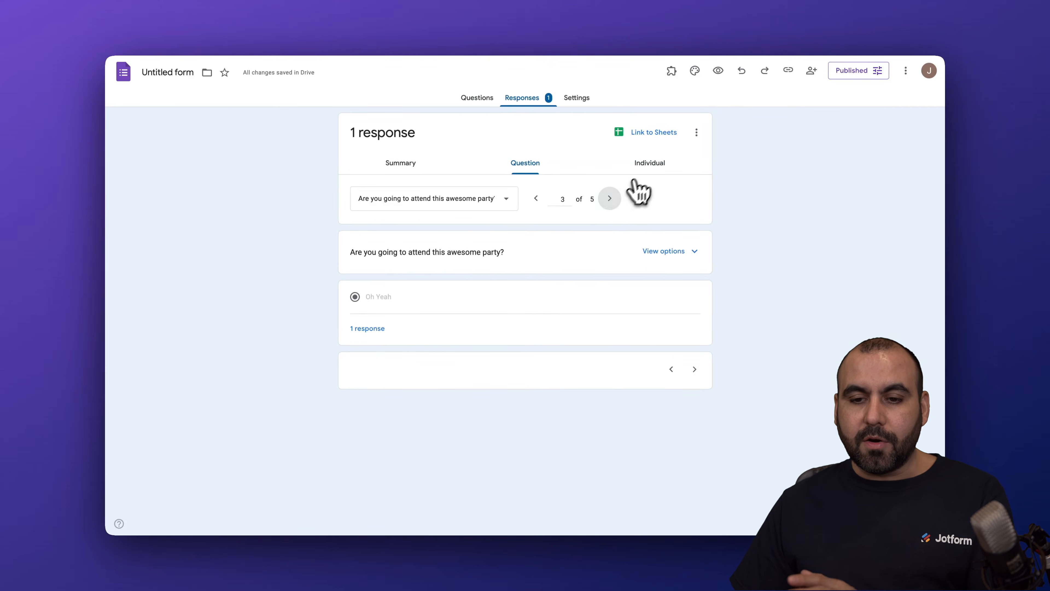
click(645, 168)
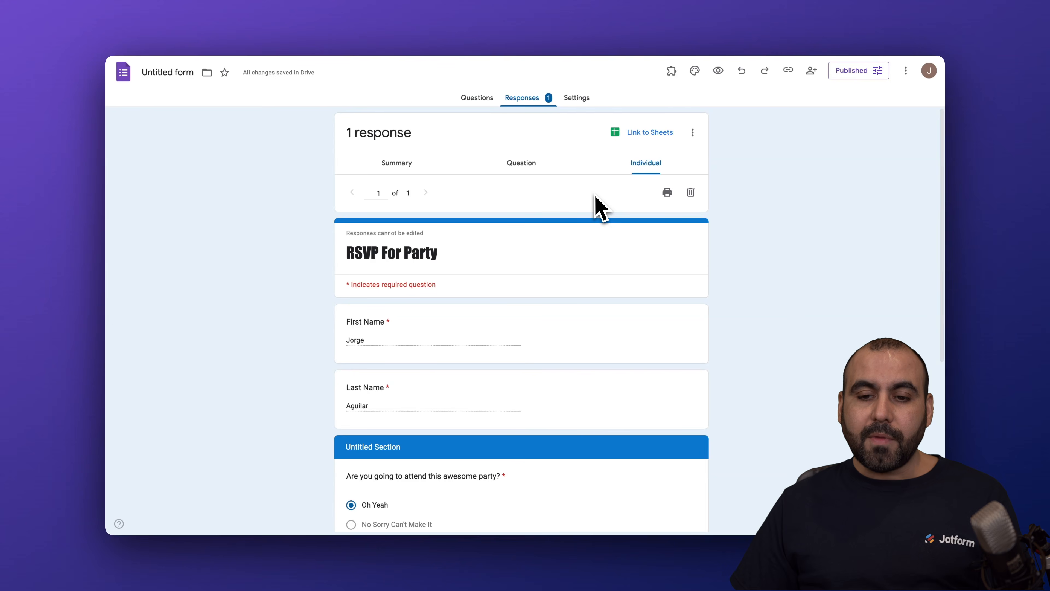
- Link the responses to a new spreadsheet "Untitled form (Responses)", look over the sheet and return to the form
click(649, 137)
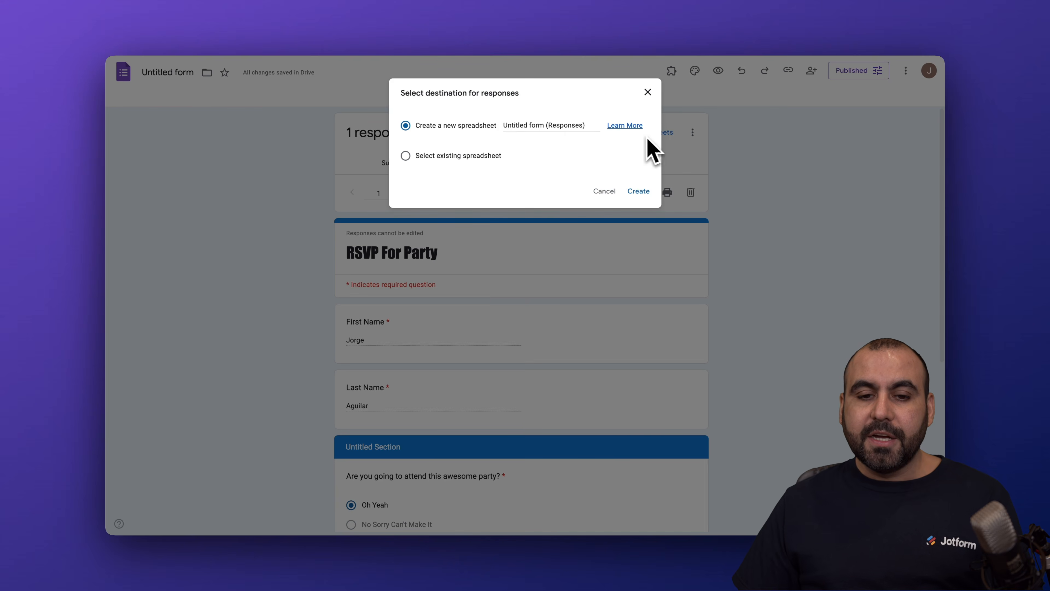
click(637, 192)
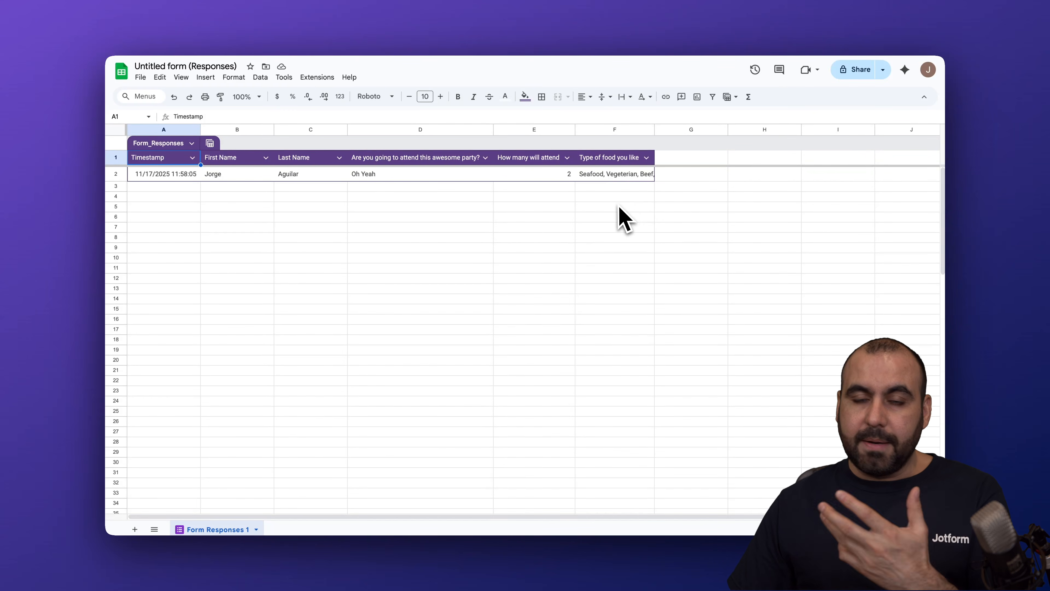
click(674, 27)
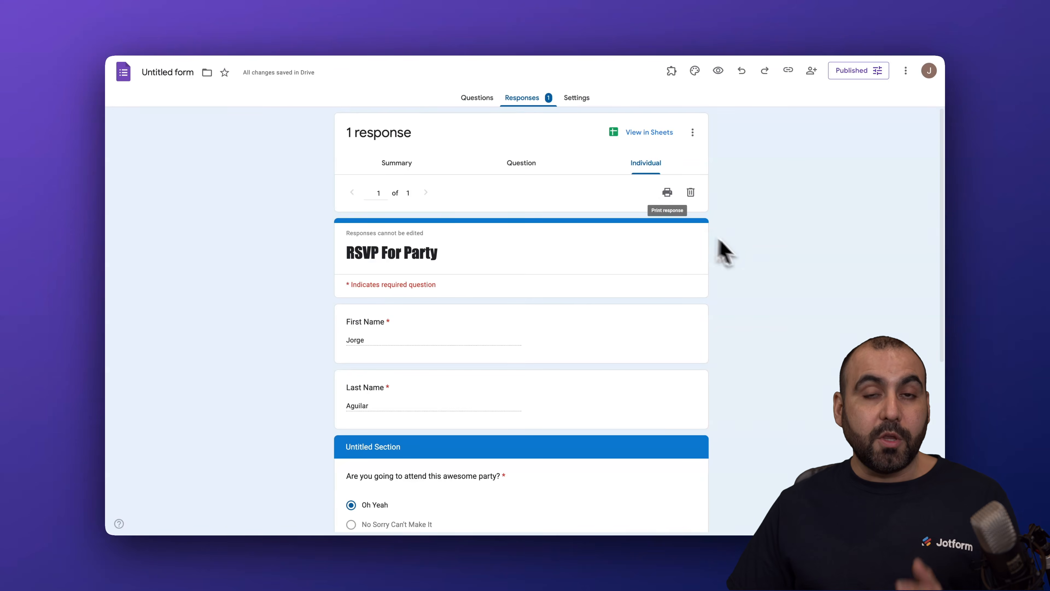
- Switch to Jotform, start a new form from a template and show the RSVP Forms category
click(808, 39)
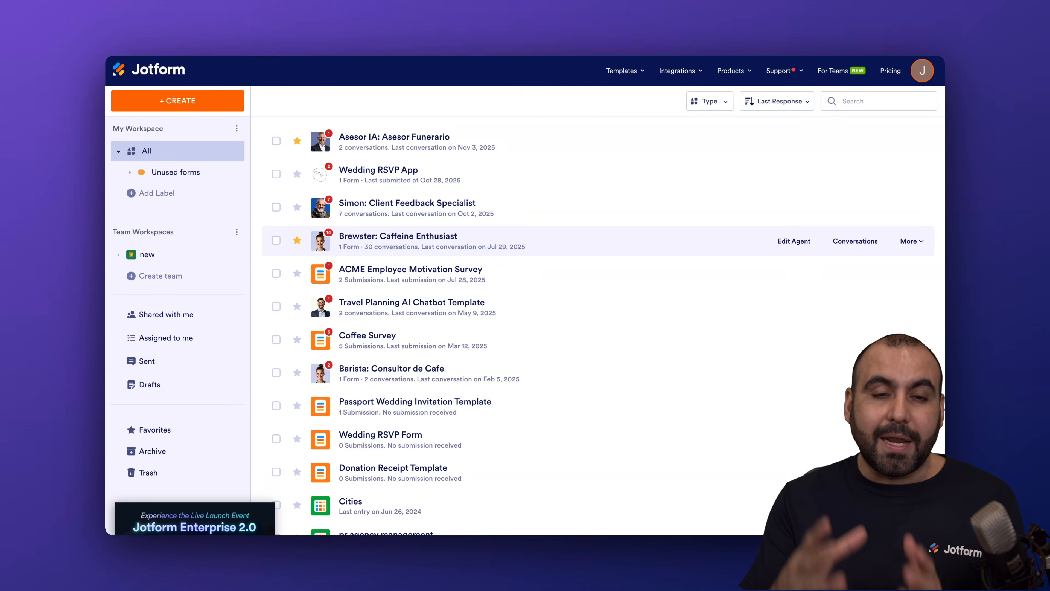
click(233, 99)
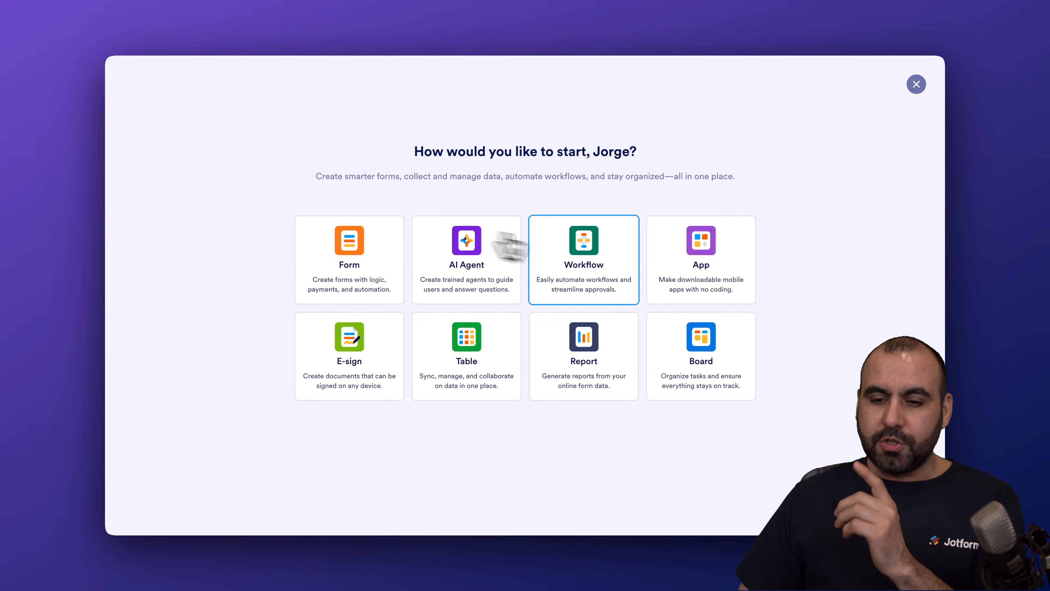
click(348, 273)
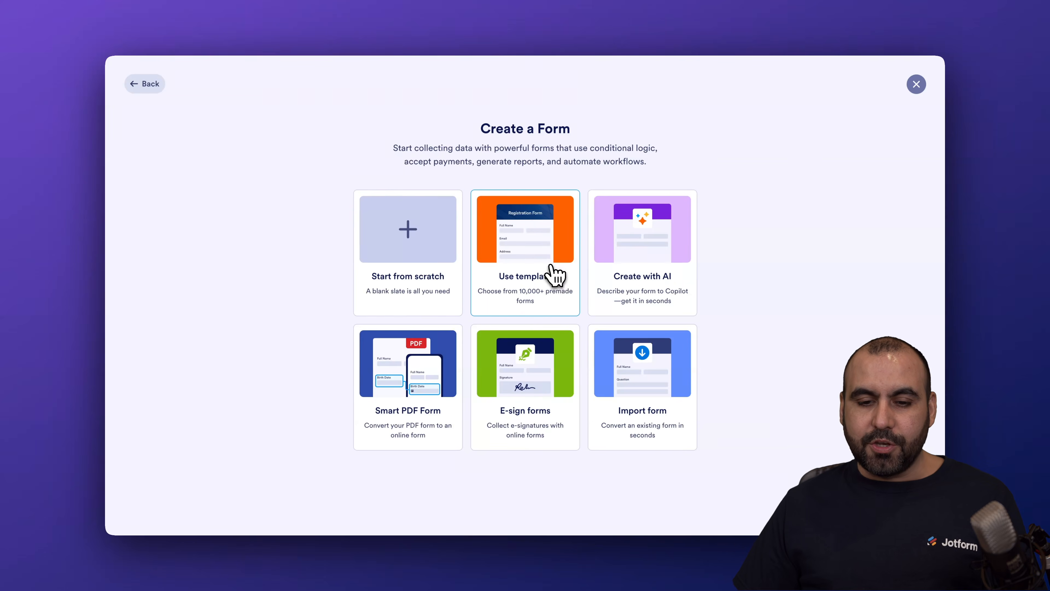
click(555, 276)
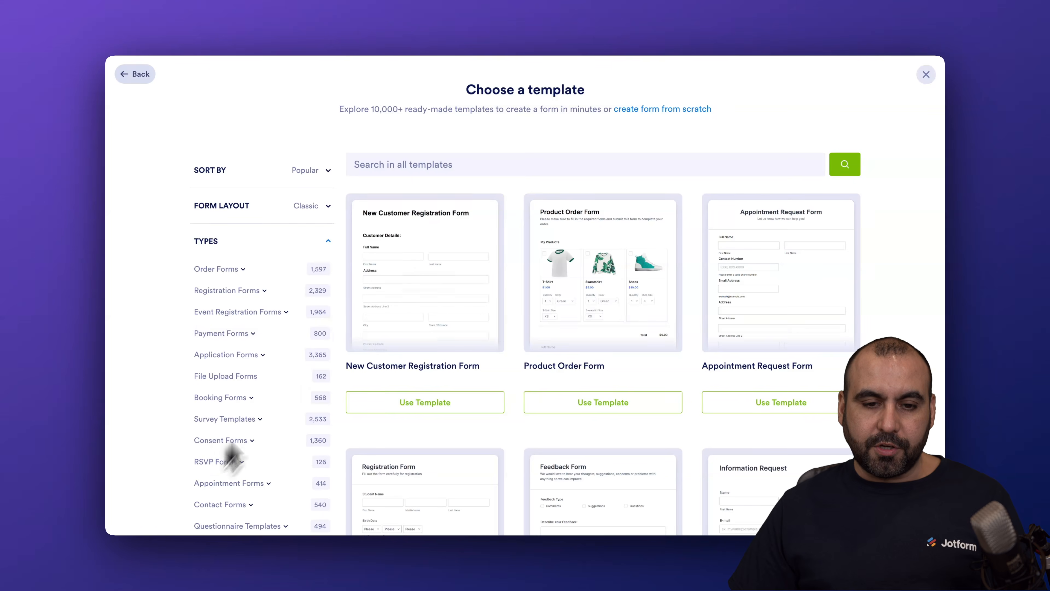
click(495, 164)
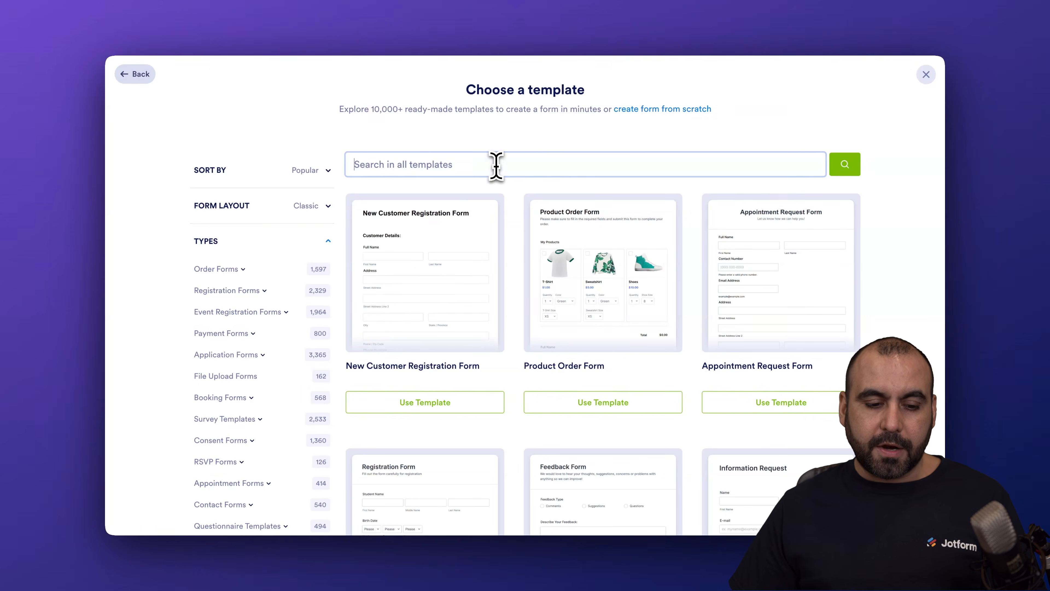
click(213, 463)
scroll(315, 451, down, 1)
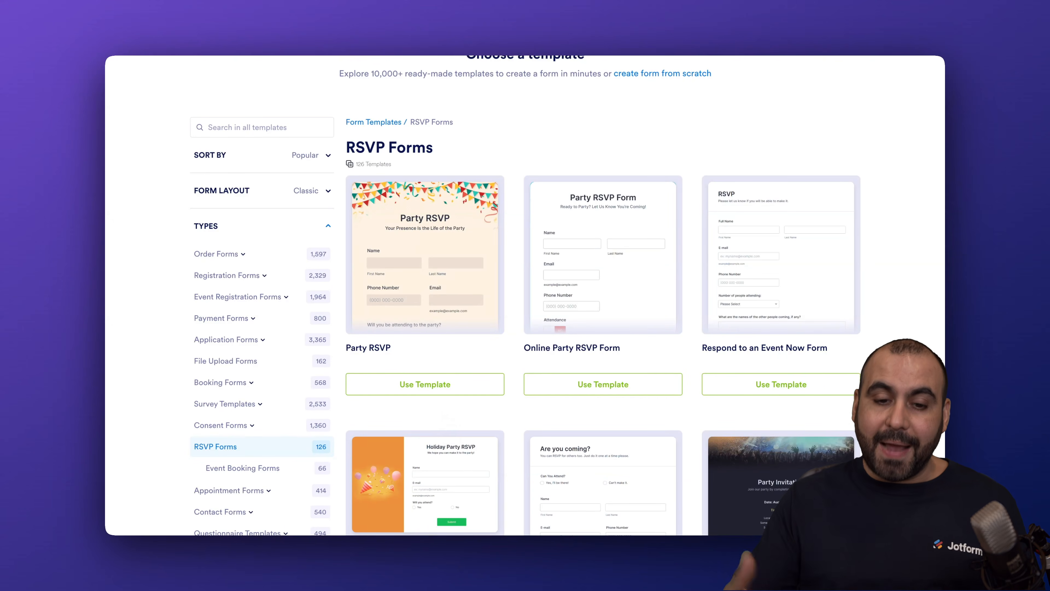
- Preview the Party RSVP template, create the form from it and dismiss the Form Copilot assistant
click(434, 271)
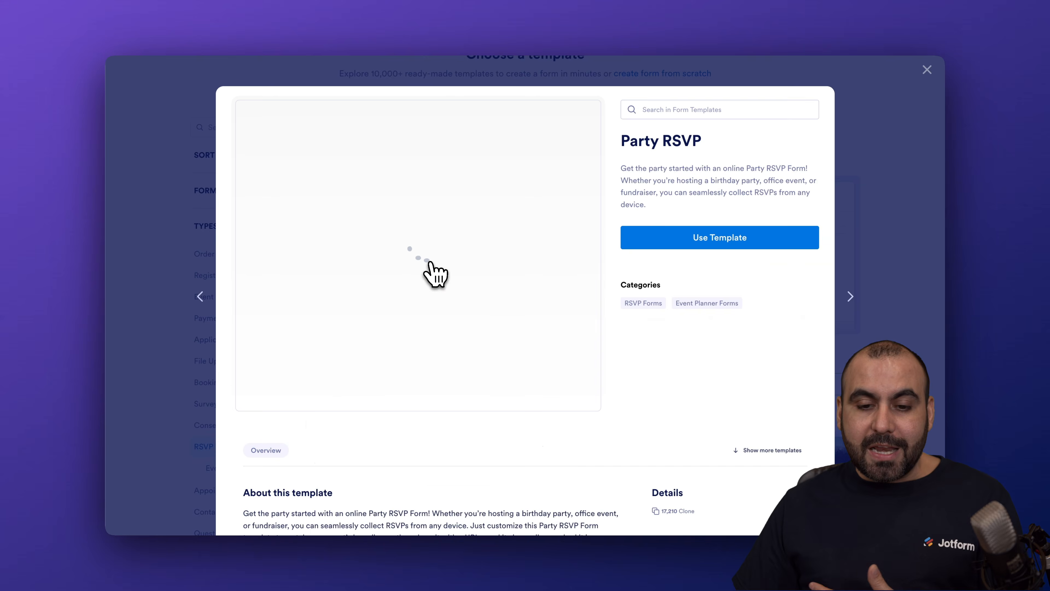
scroll(489, 329, down, 2)
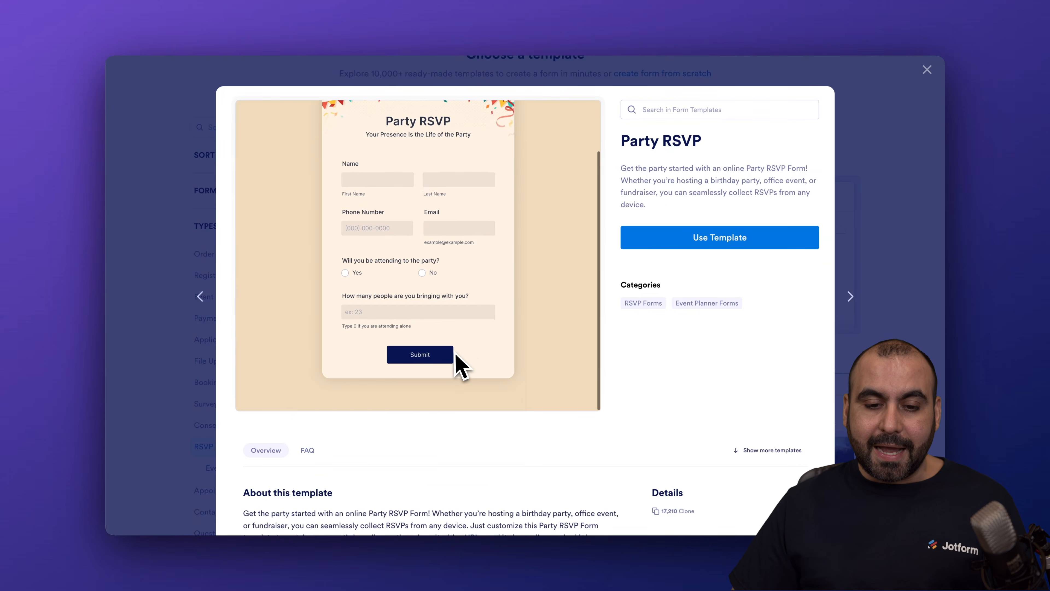
click(401, 186)
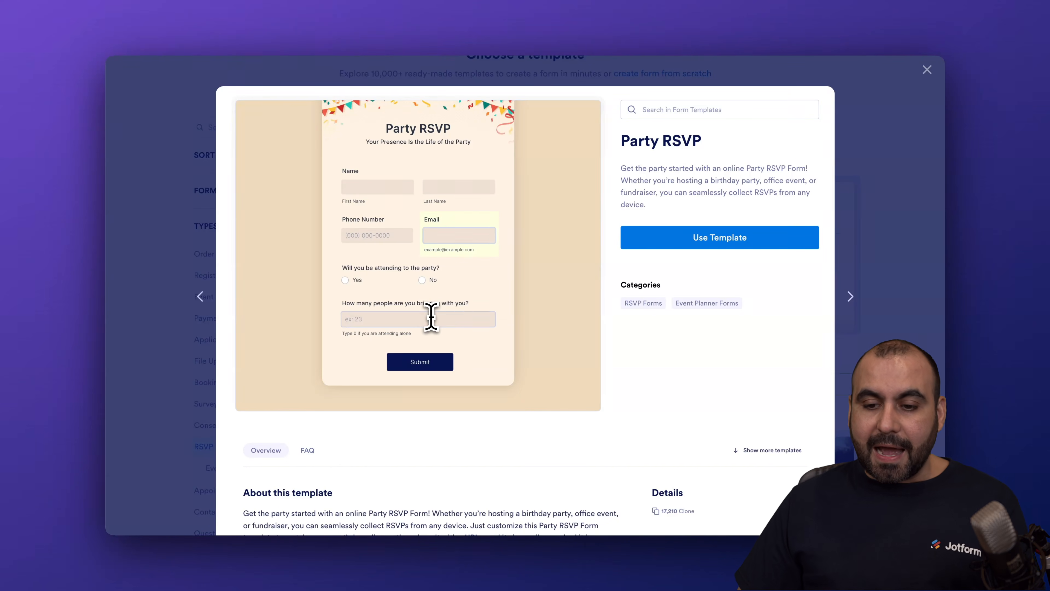
click(709, 247)
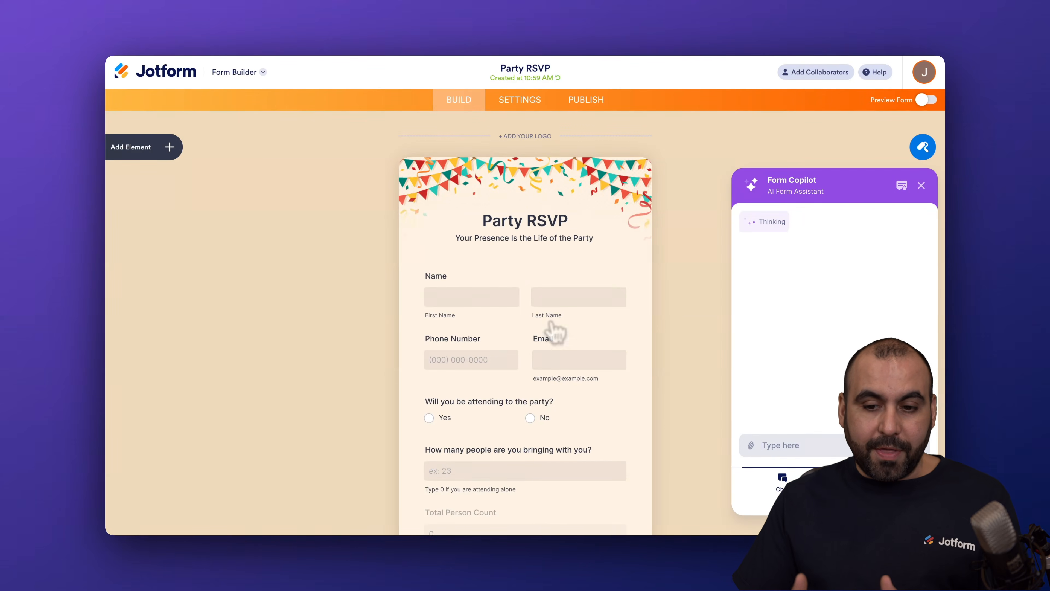
click(921, 186)
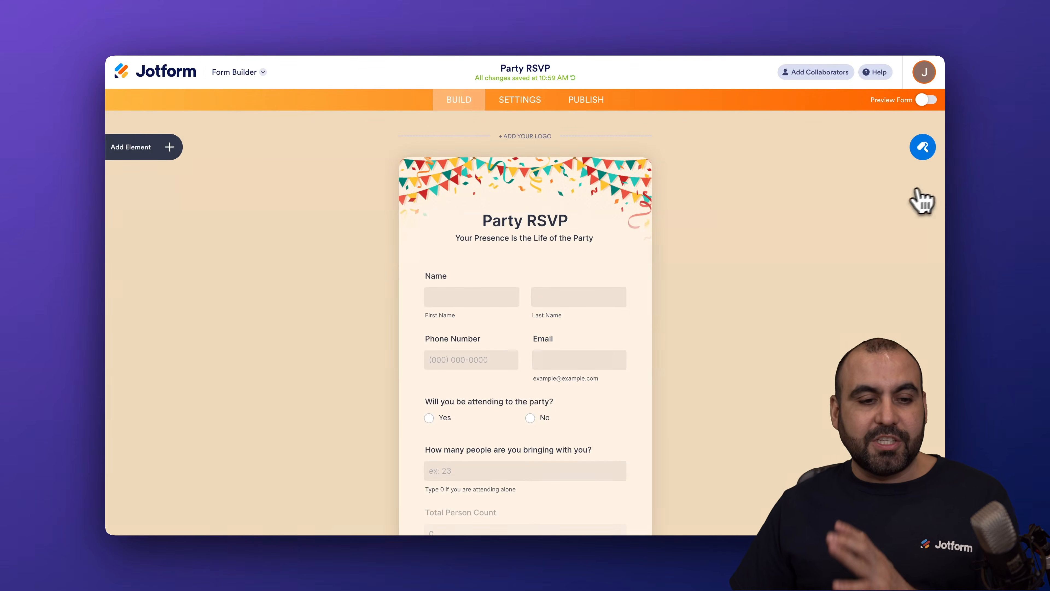
- Look over the form's fields and browse the basic elements that can be added to it
scroll(579, 244, down, 3)
click(572, 236)
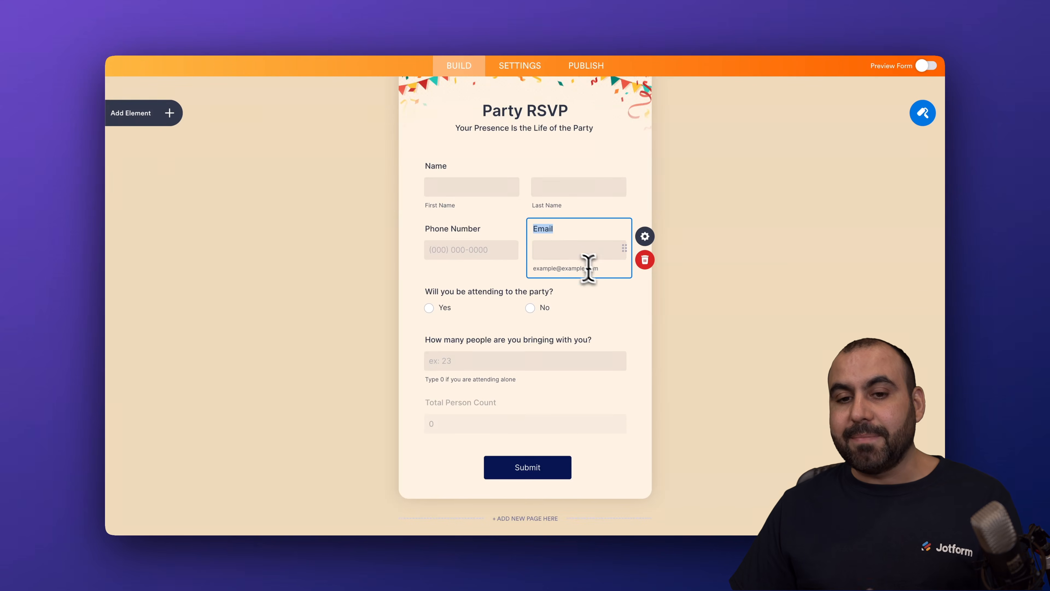
click(171, 116)
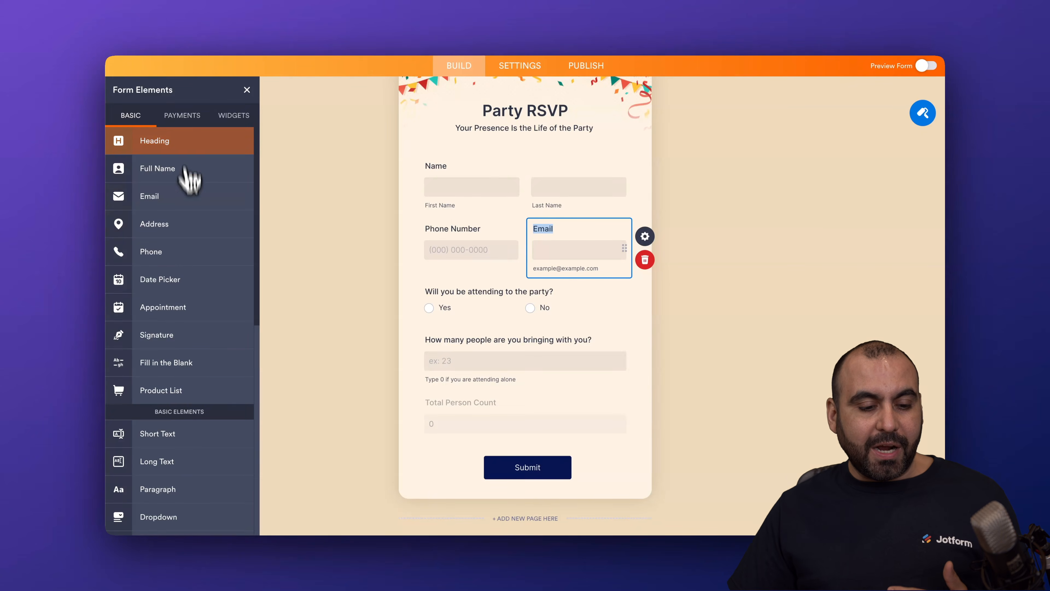
scroll(195, 431, down, 5)
scroll(194, 432, down, 3)
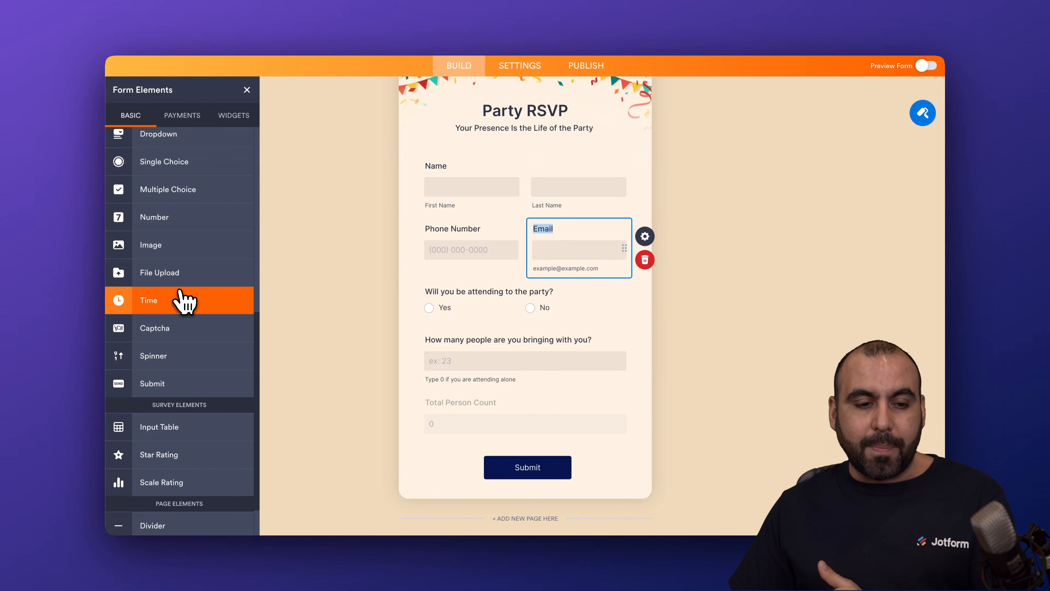
- Go through the form's heading and questions and view the properties of the question about how many people are coming
click(582, 322)
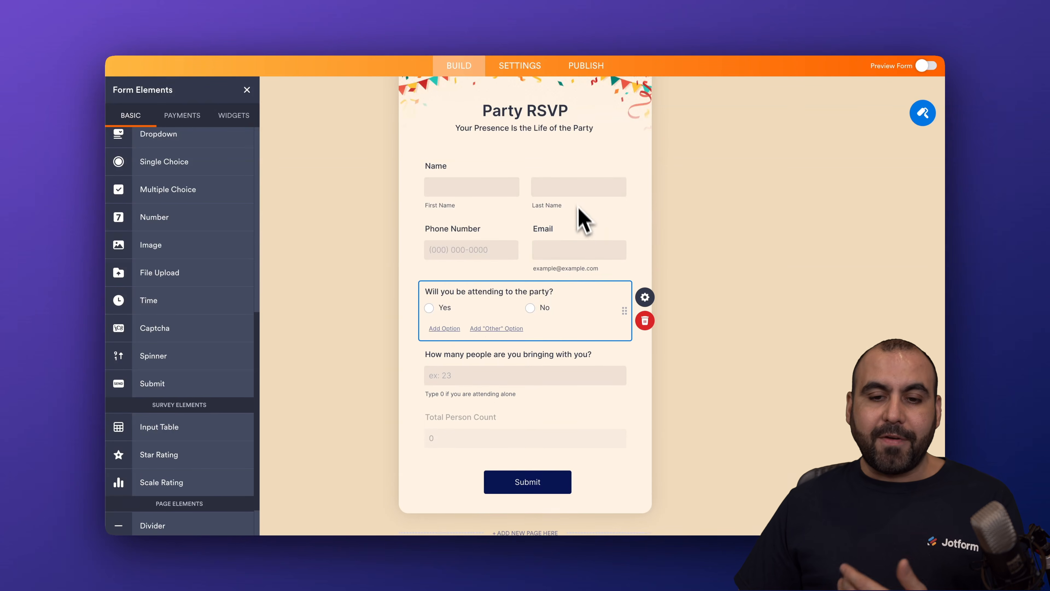
scroll(581, 223, up, 5)
click(558, 221)
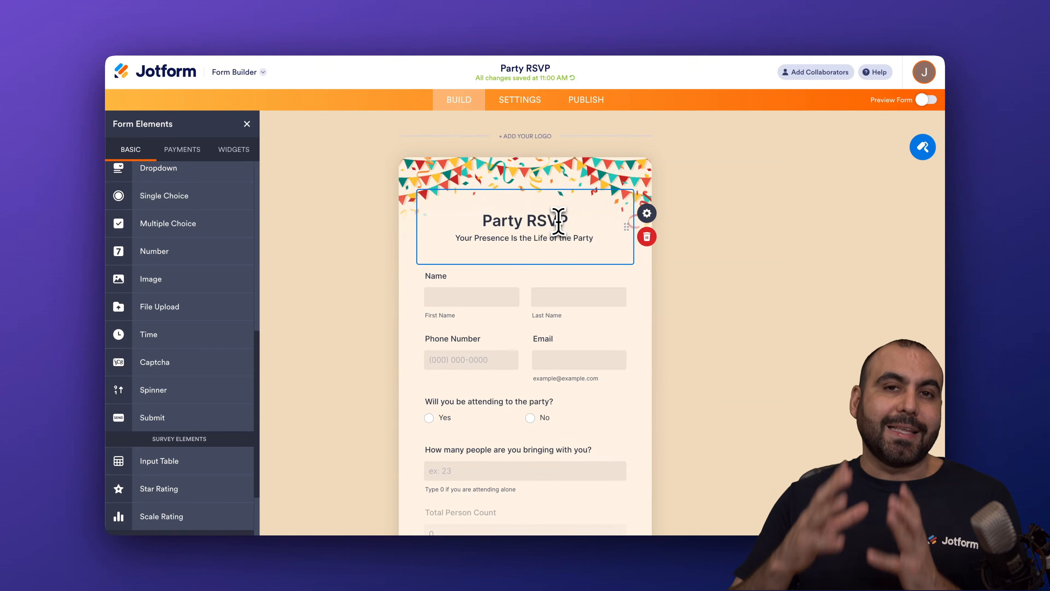
click(580, 273)
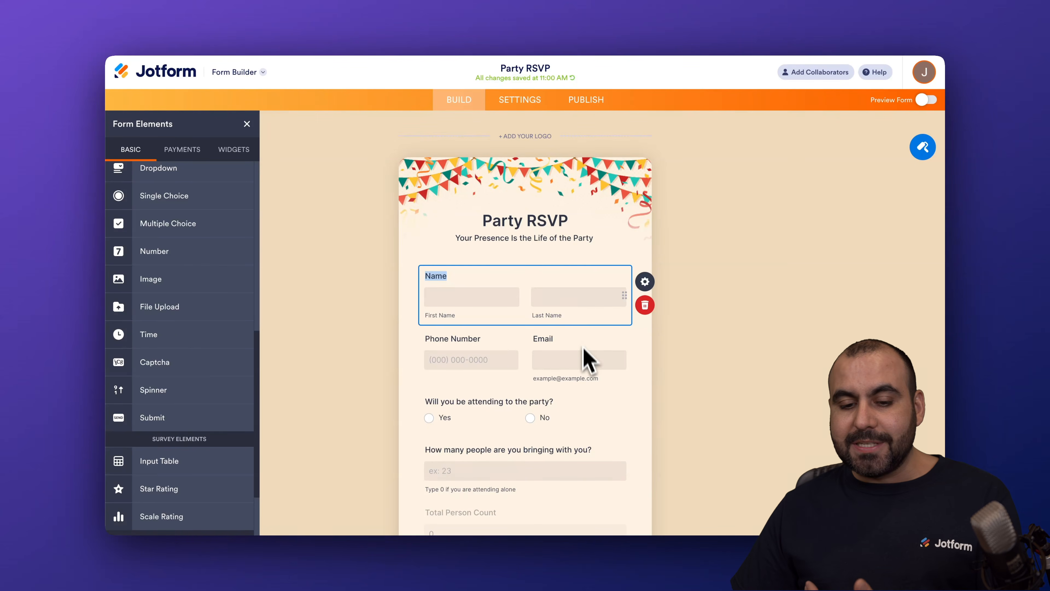
click(587, 364)
click(591, 422)
click(589, 461)
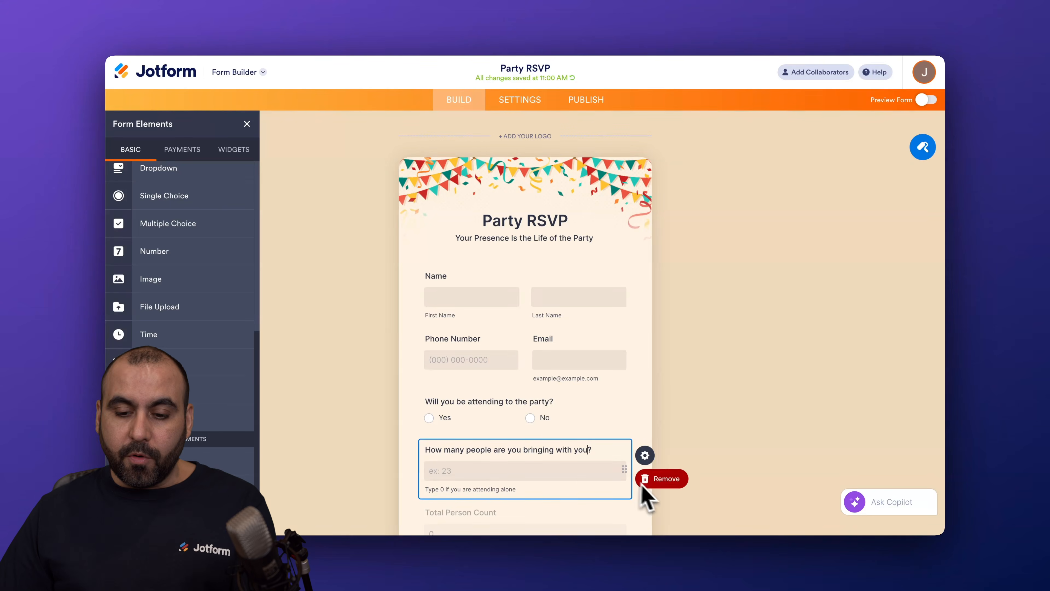
click(645, 455)
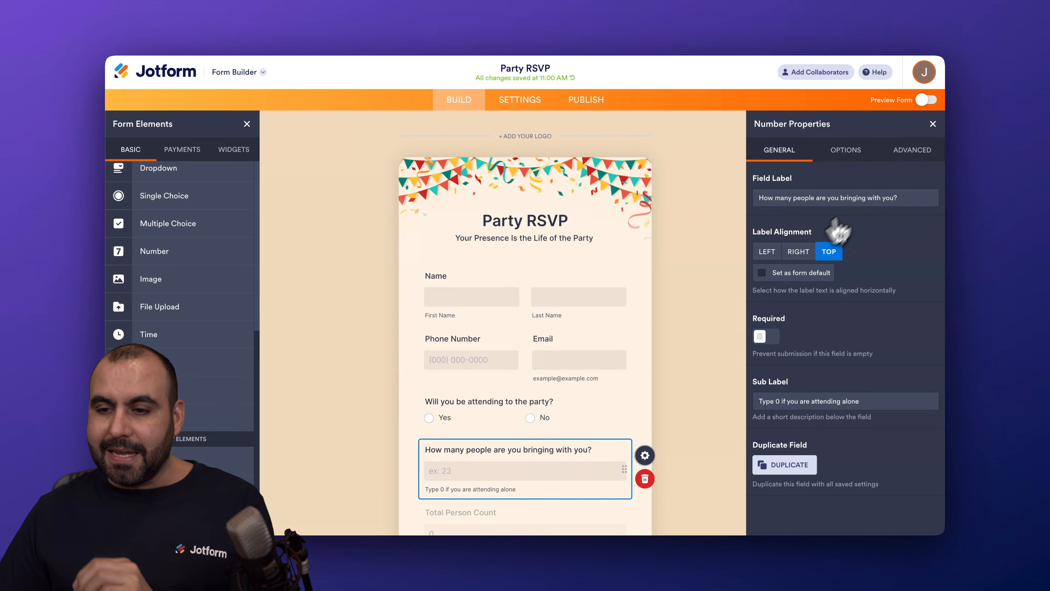
click(932, 125)
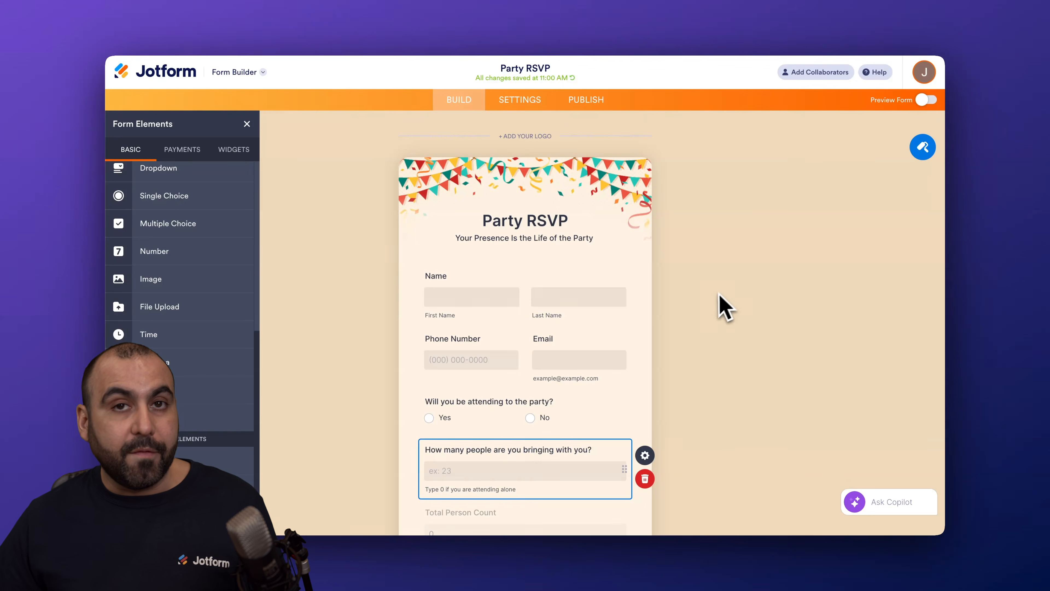
- Try the teal color scheme and the orange-and-yellow color scheme on the form
click(923, 148)
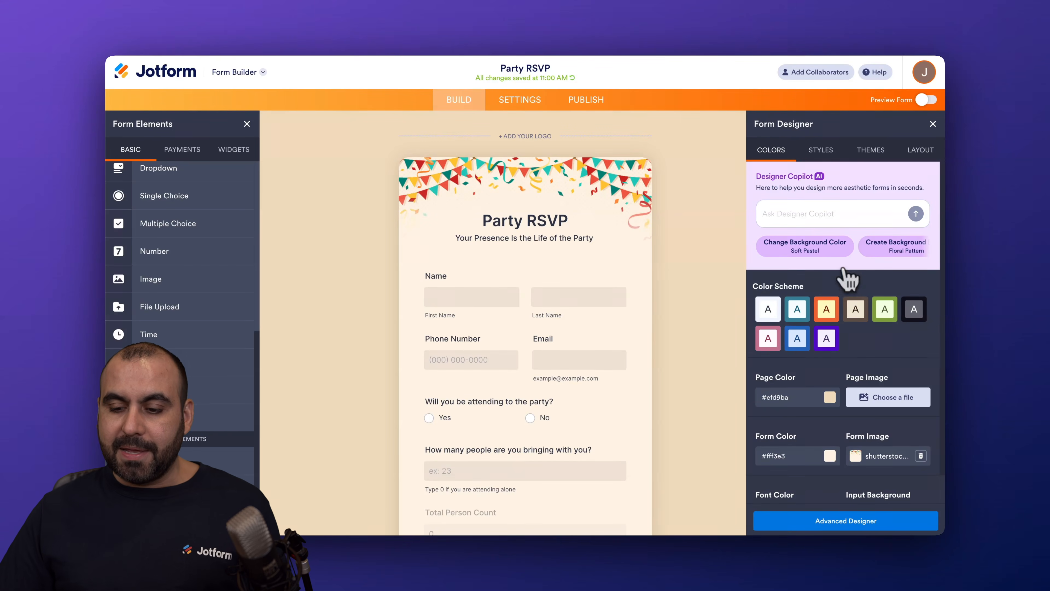
scroll(848, 278, down, 1)
click(797, 282)
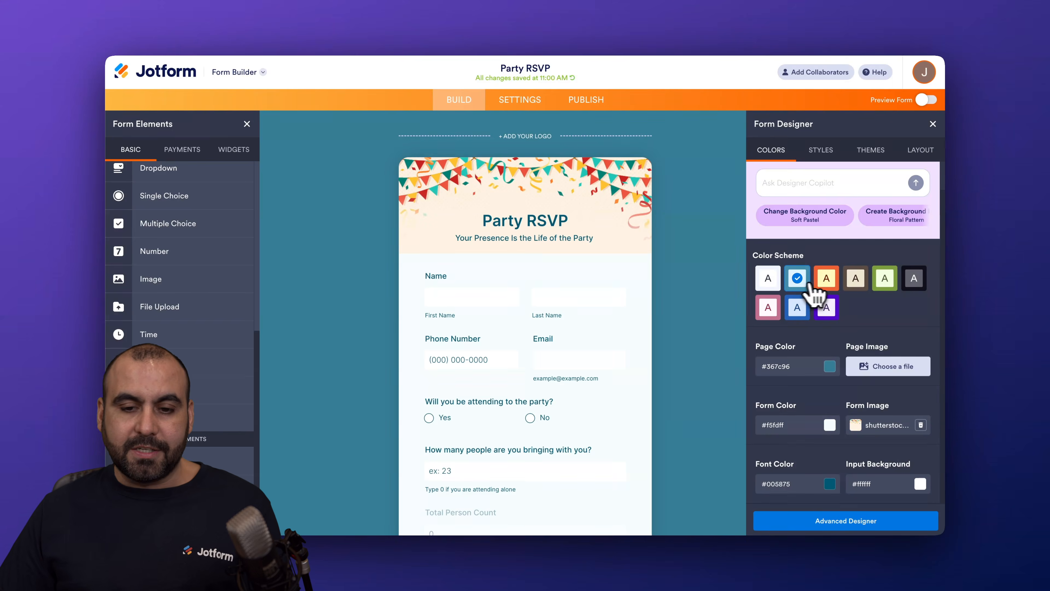
click(826, 282)
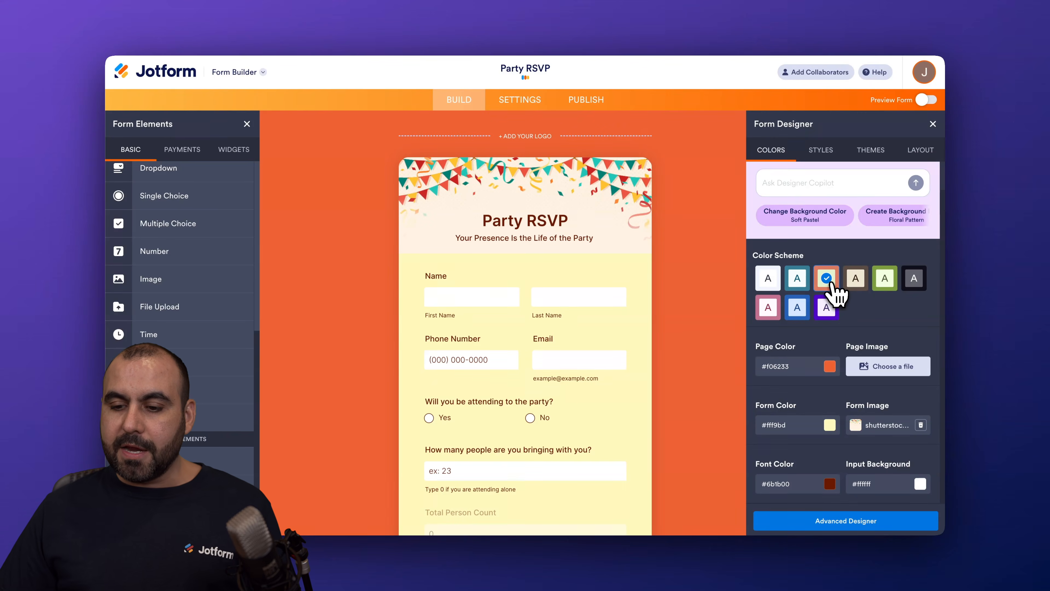
- Apply the Clever Colorful theme, check the whole form, view the layout options and close the Form Designer
click(822, 151)
click(863, 156)
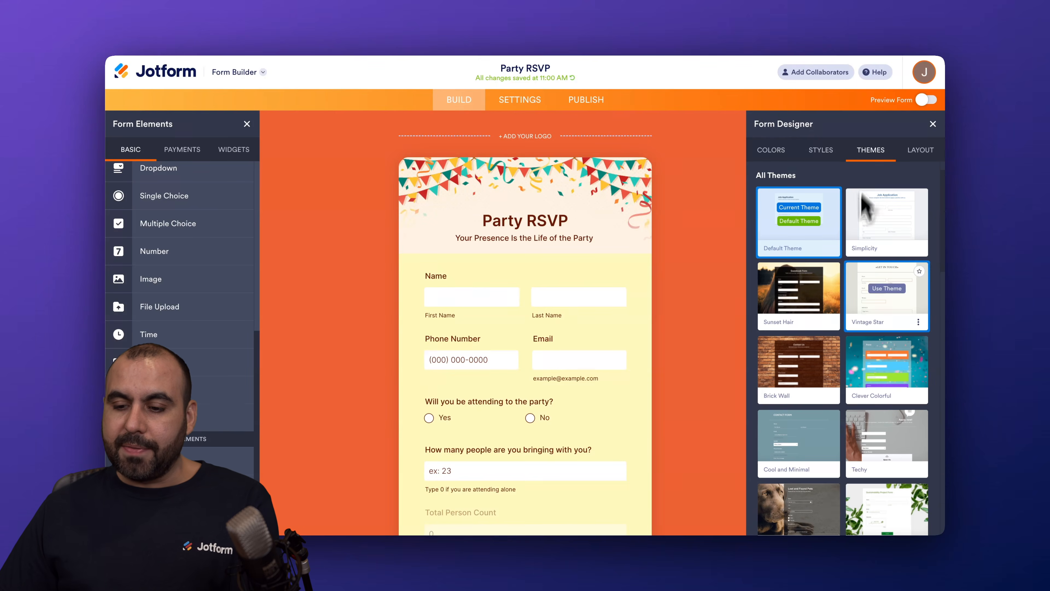
scroll(845, 316, down, 1)
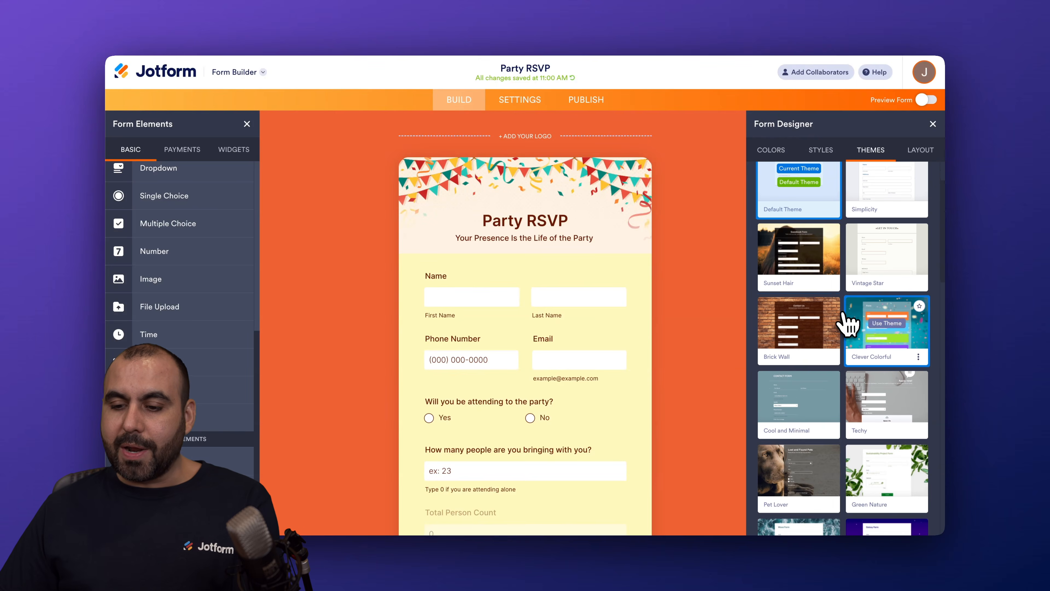
click(885, 325)
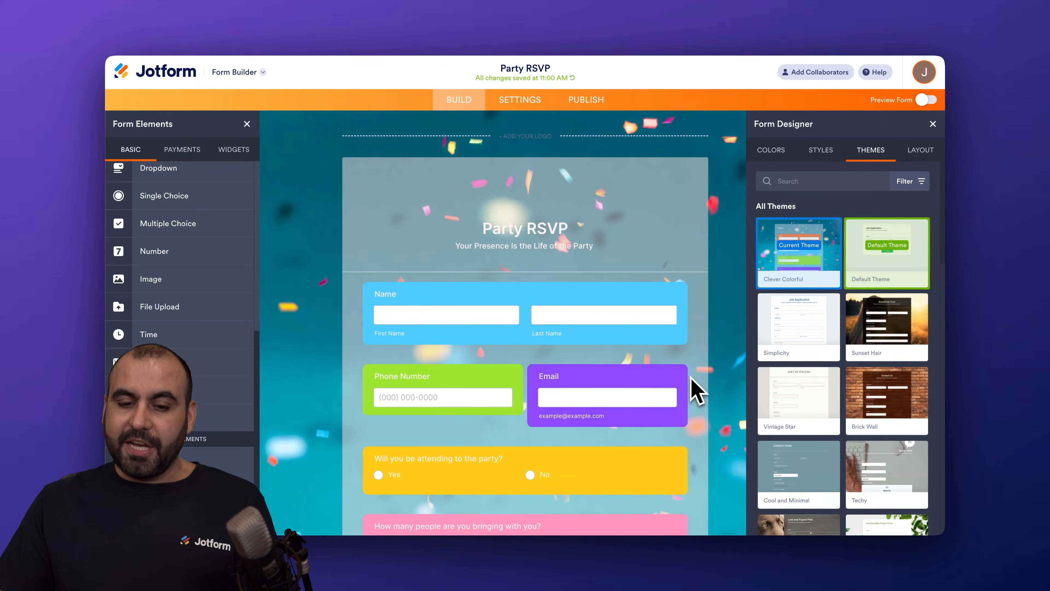
scroll(697, 391, down, 5)
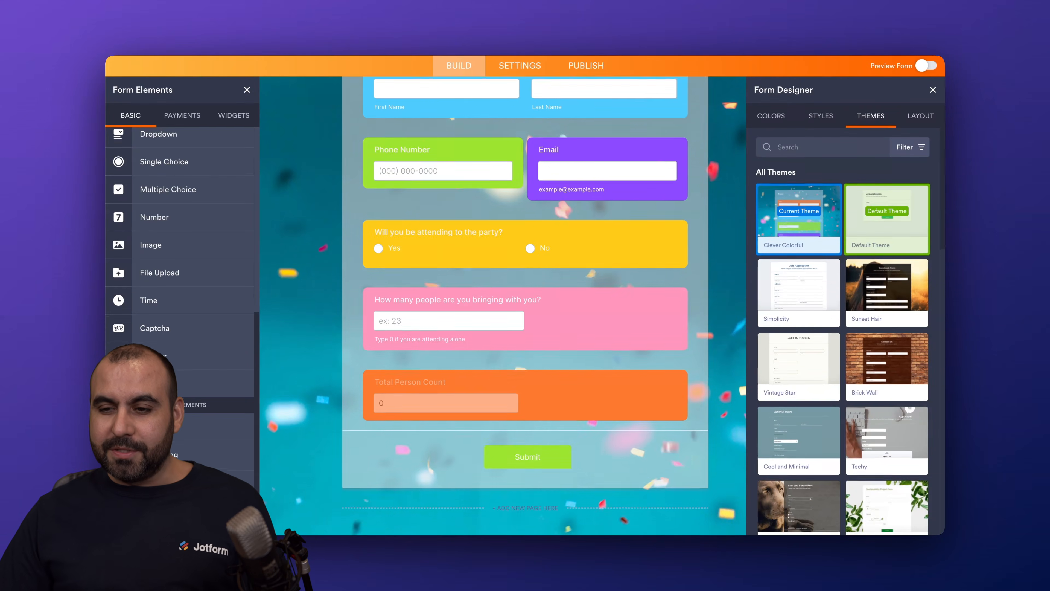
scroll(525, 293, up, 5)
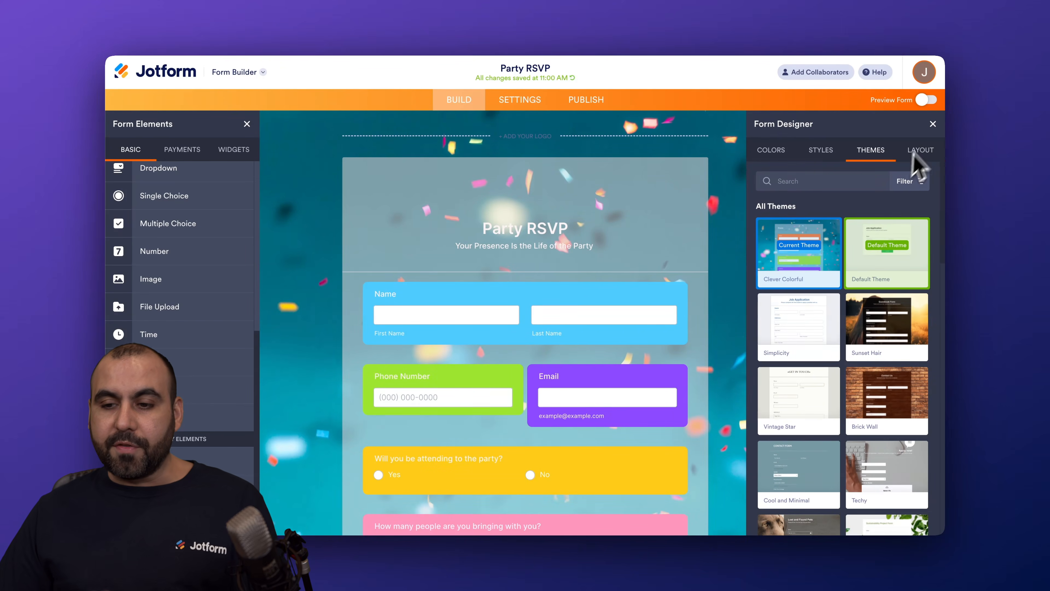
click(920, 152)
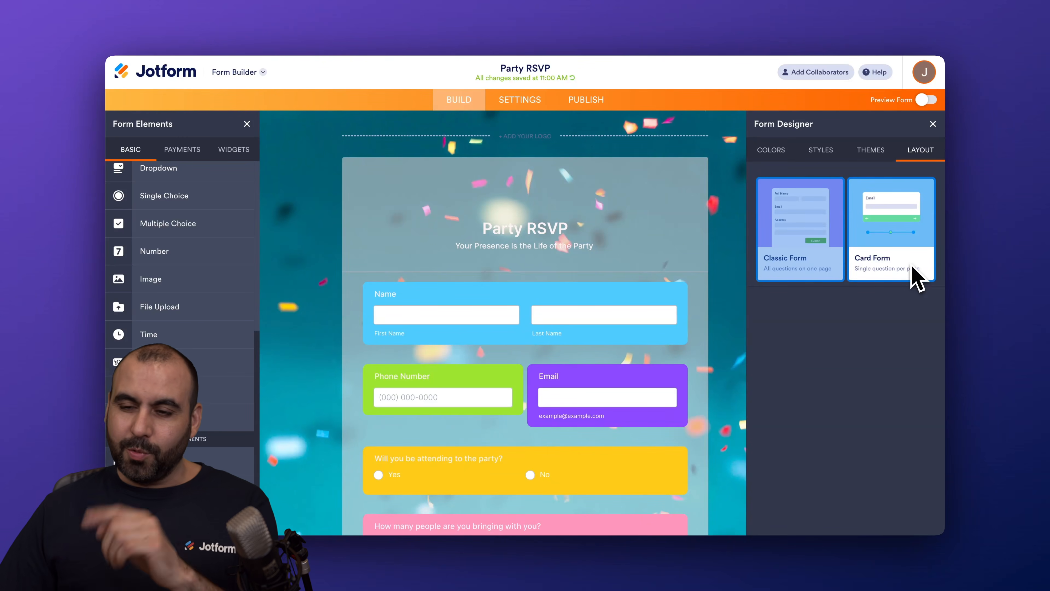
click(933, 123)
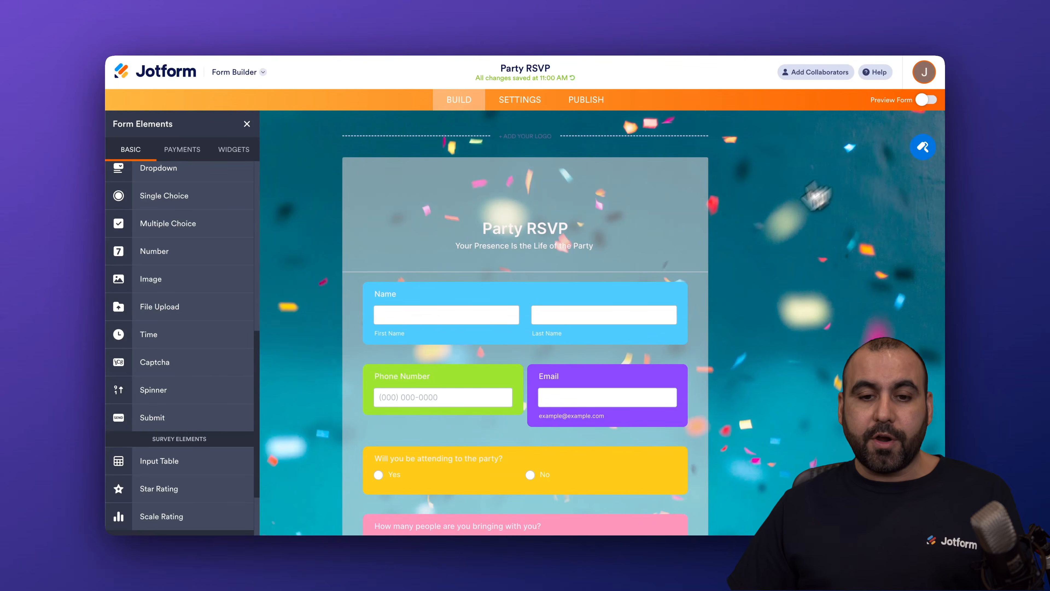
- Review the form's settings and its sharing options, including the QR code for the form
click(506, 99)
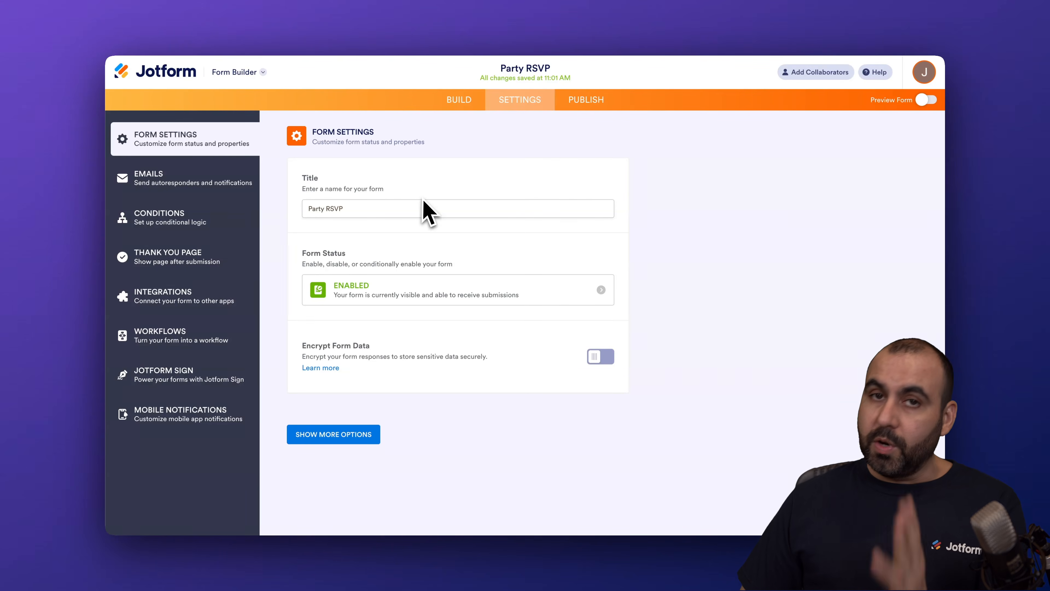
click(587, 102)
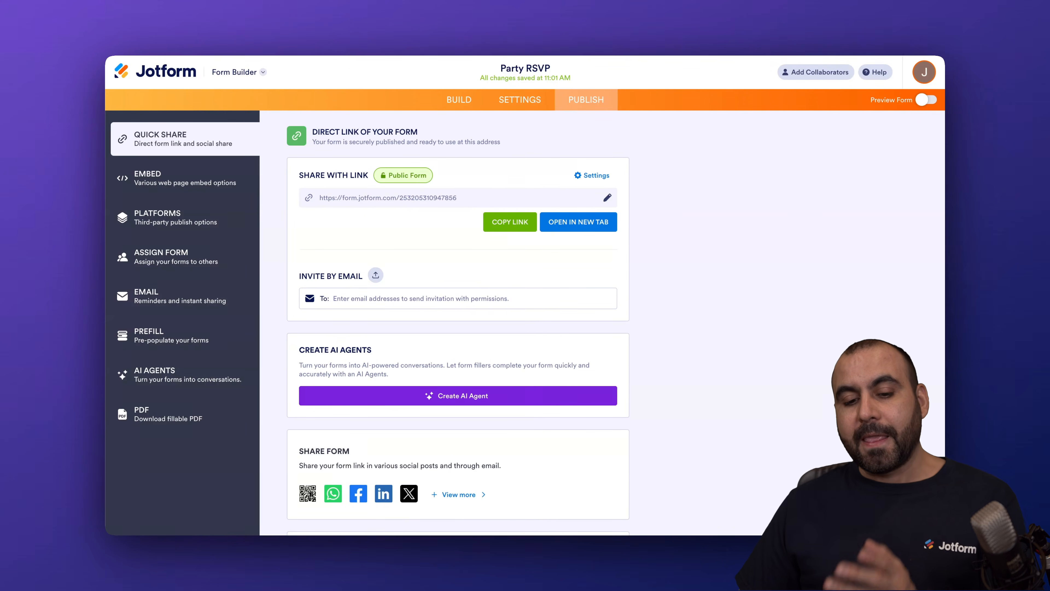
scroll(458, 314, down, 3)
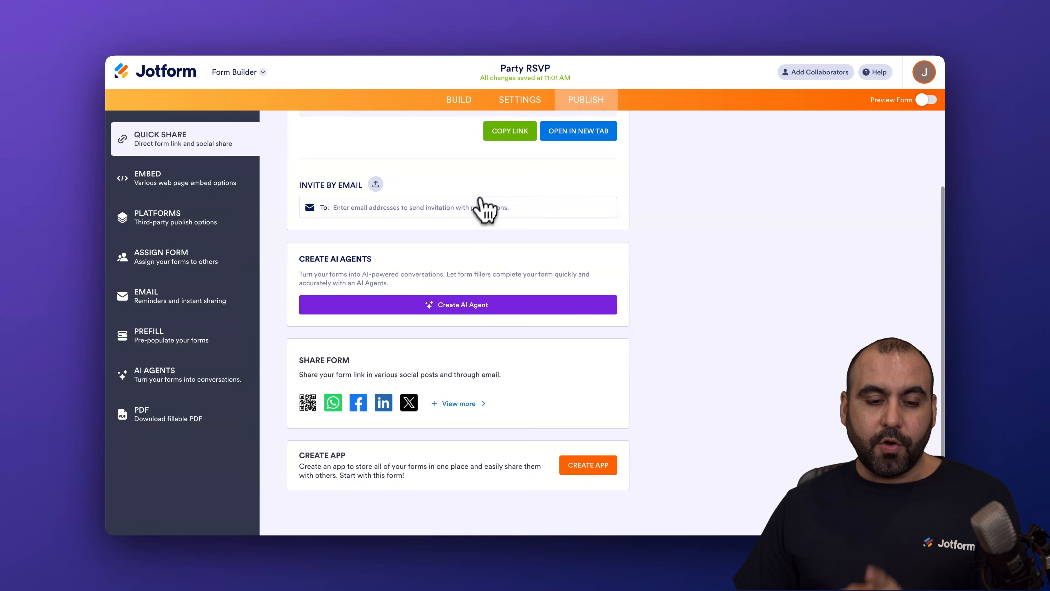
click(308, 404)
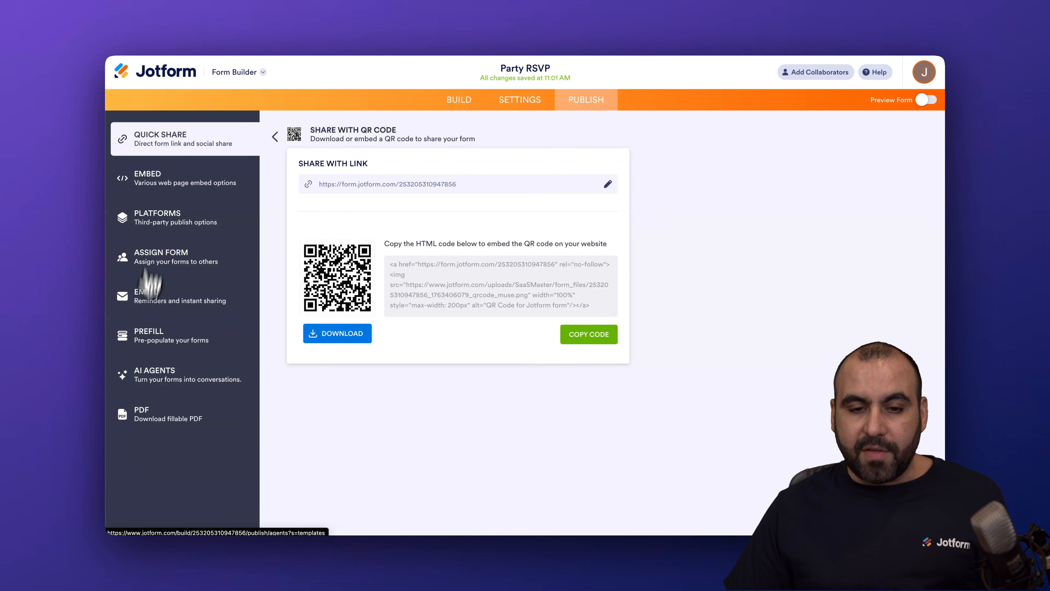
- Leave the Jotform publishing options, switch back to Google Forms and go to its home page
click(460, 101)
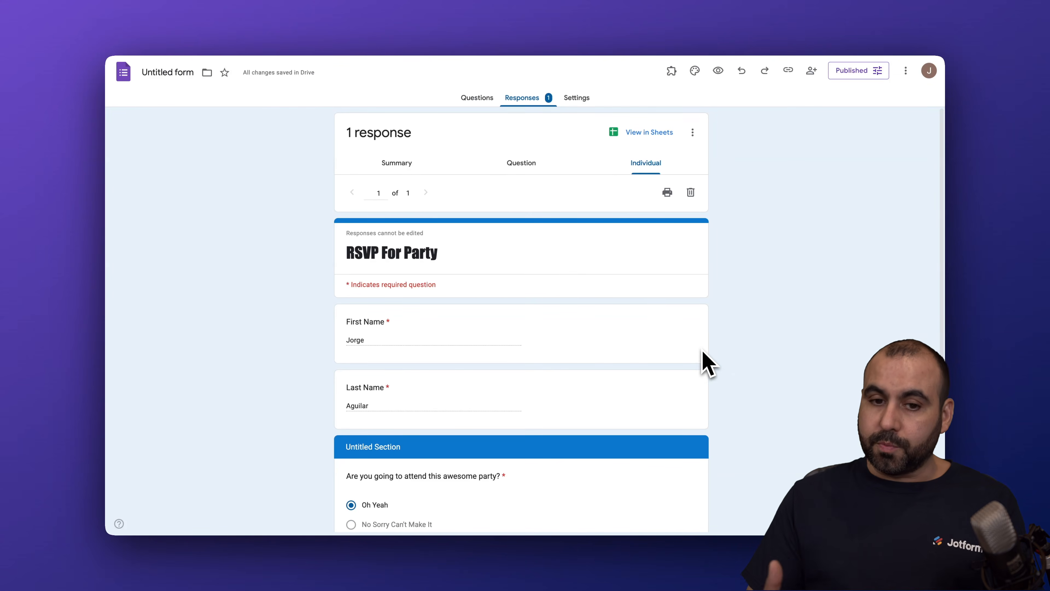
click(123, 73)
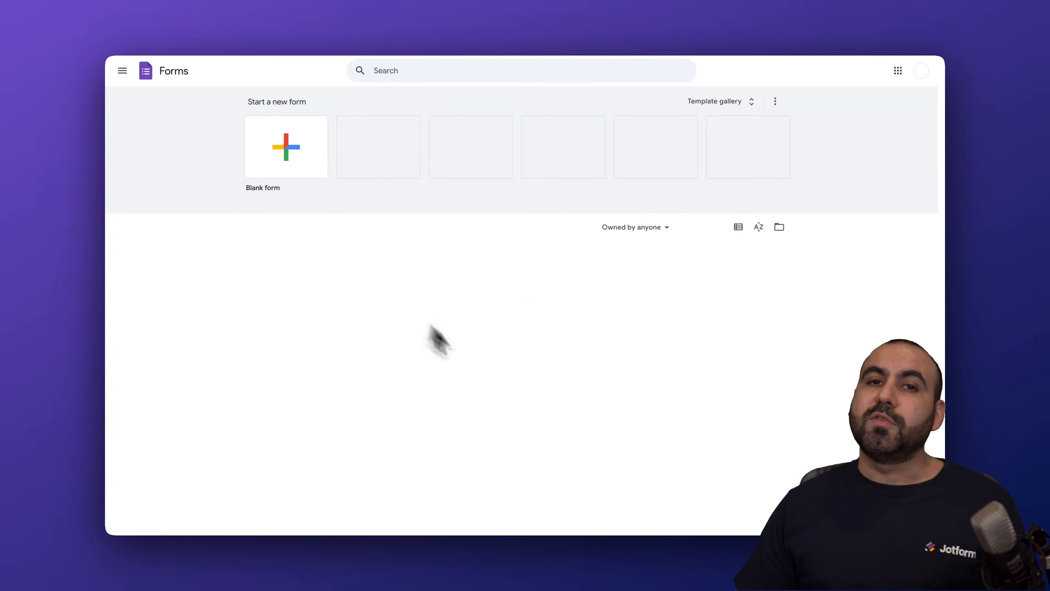